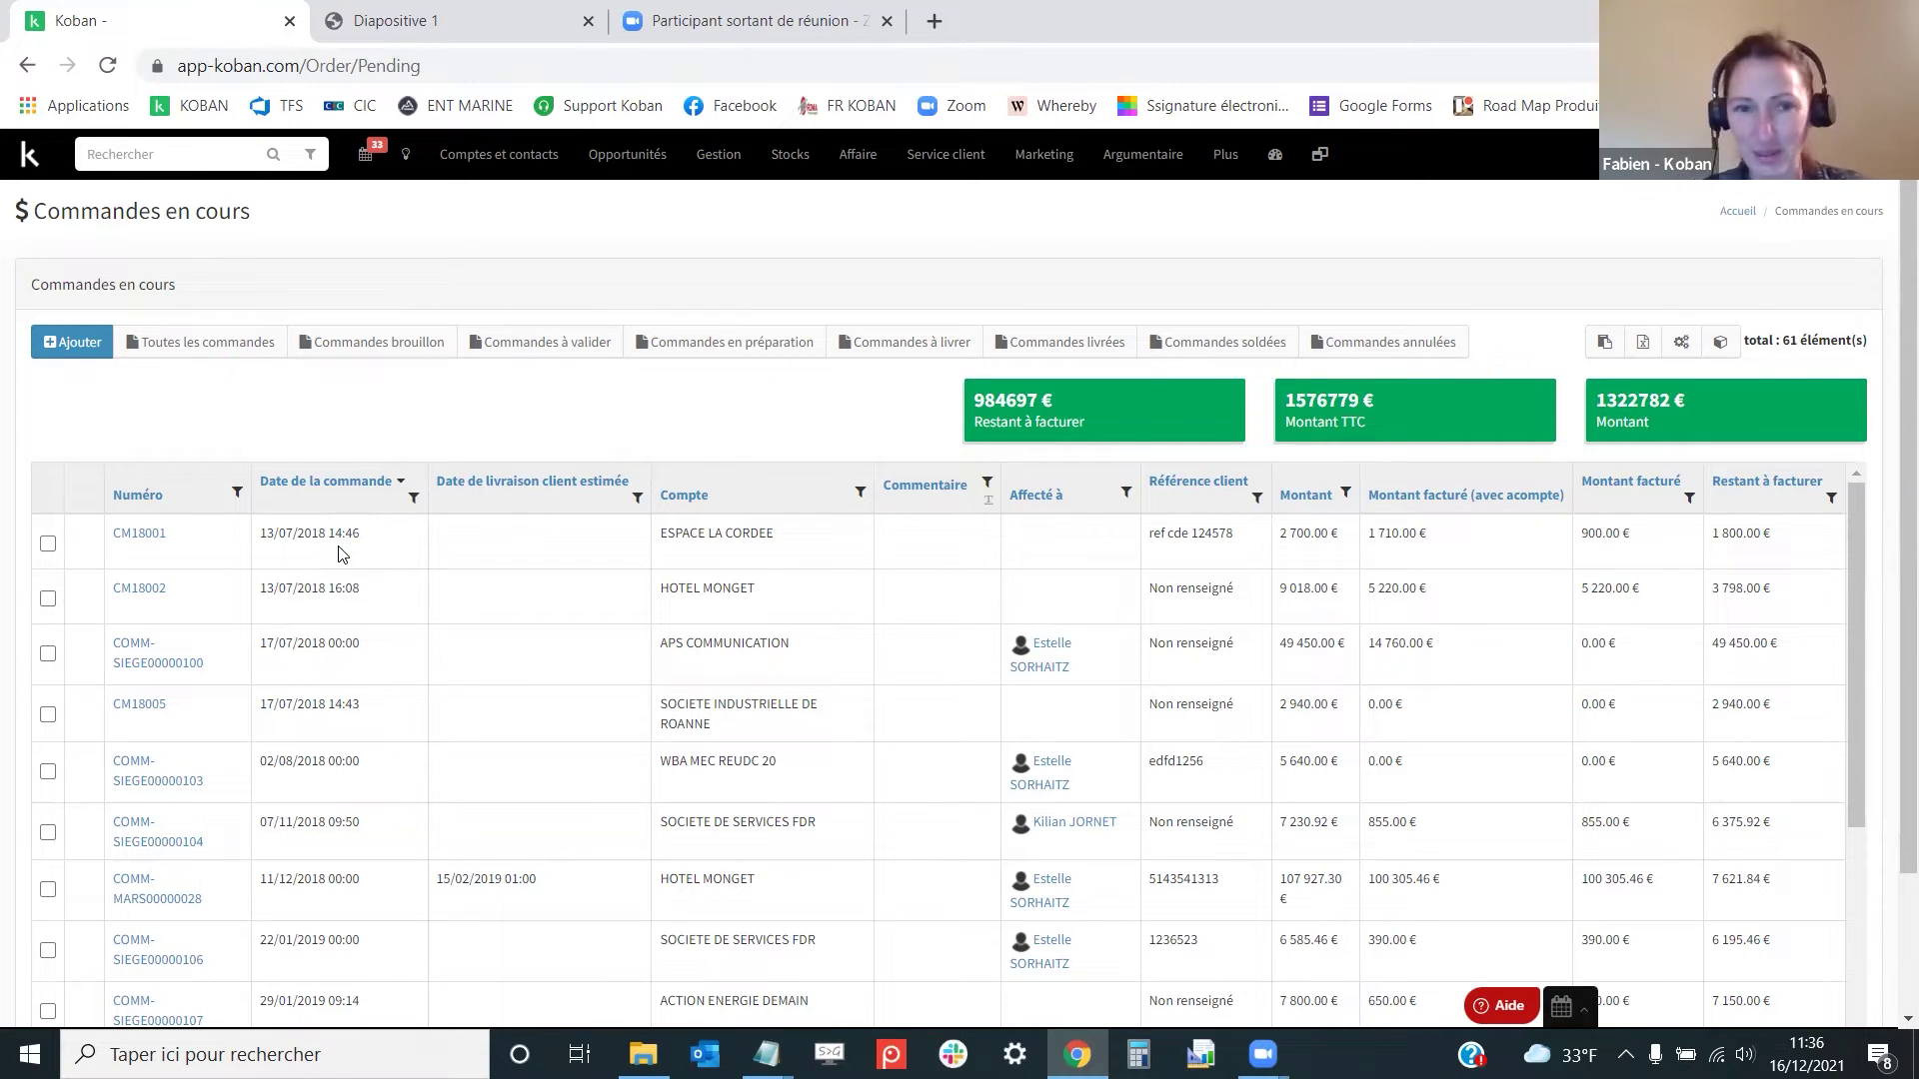
# Review slide 3, "Le suivi des commandes en cours", in the Diapositive 1 presentation and return to the pending orders list.
pyautogui.click(428, 17)
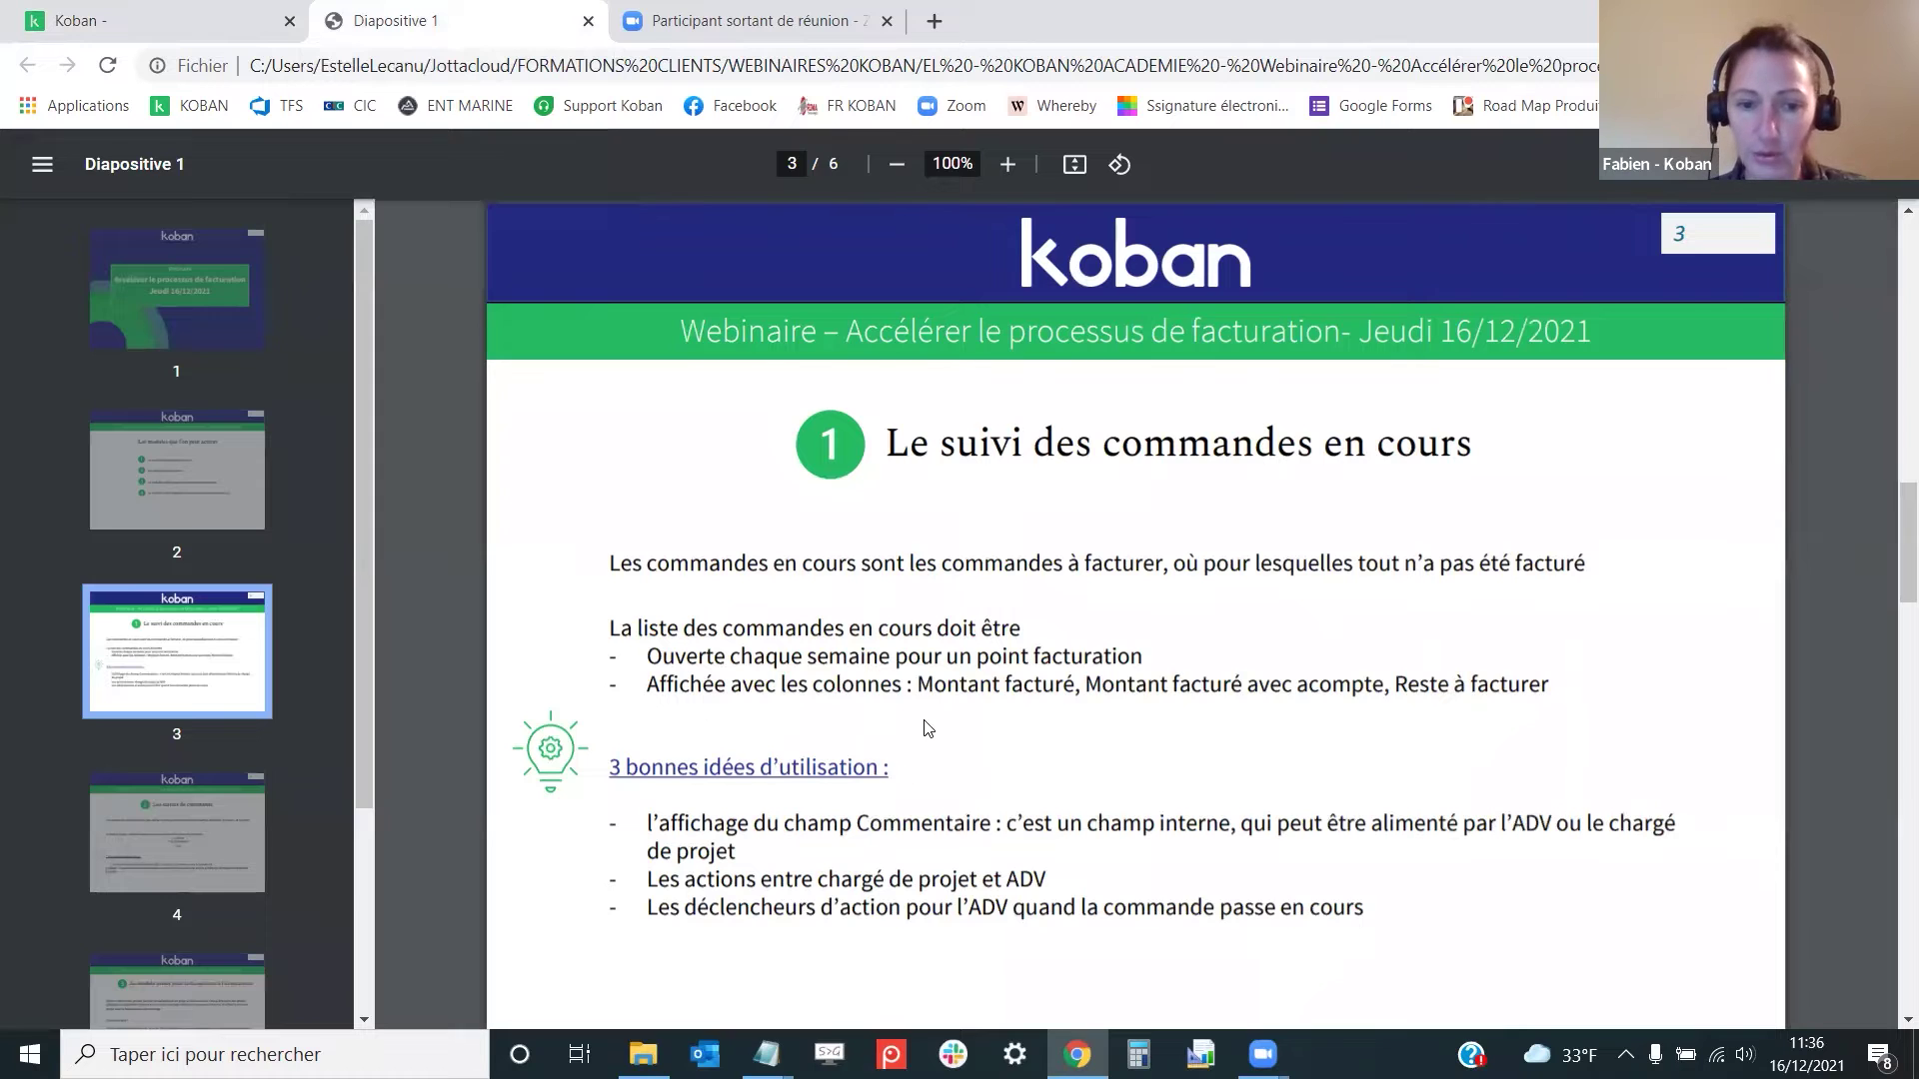
pyautogui.scroll(-1, 934, 720)
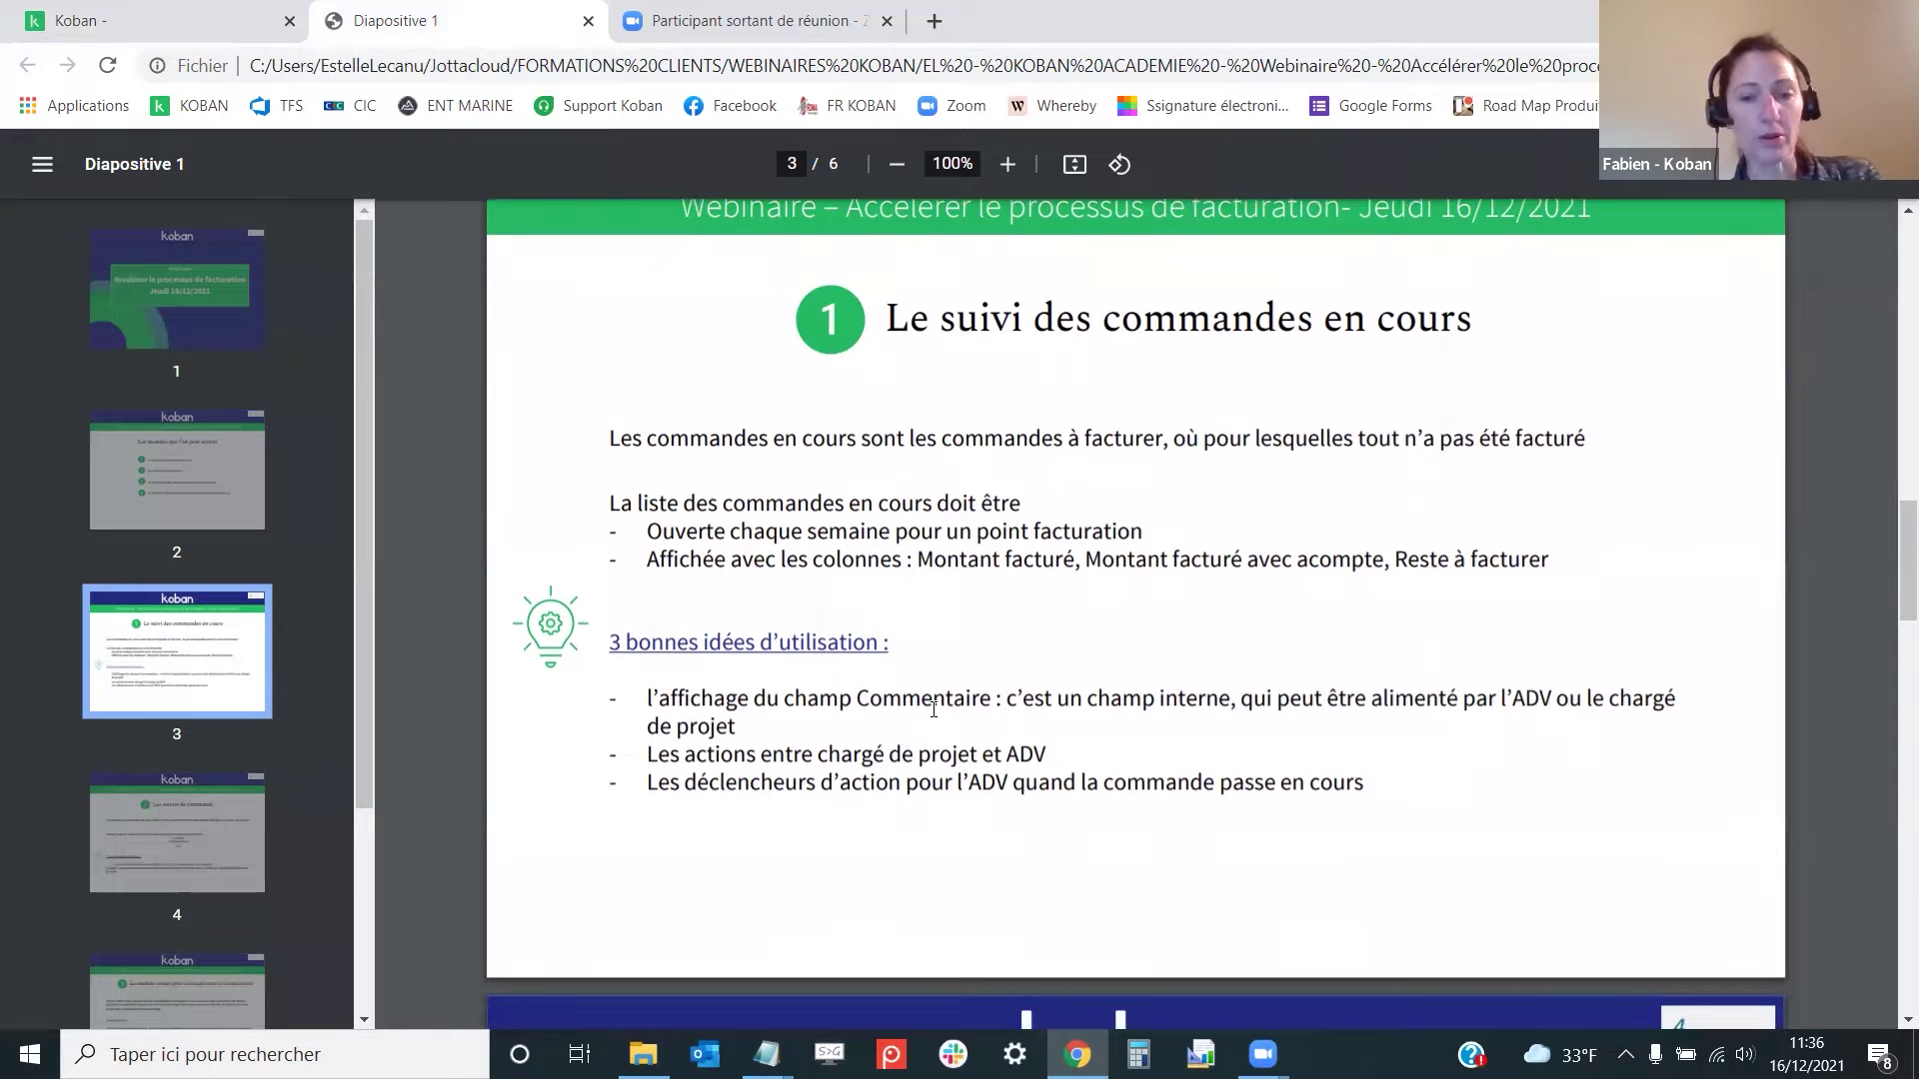
pyautogui.click(160, 20)
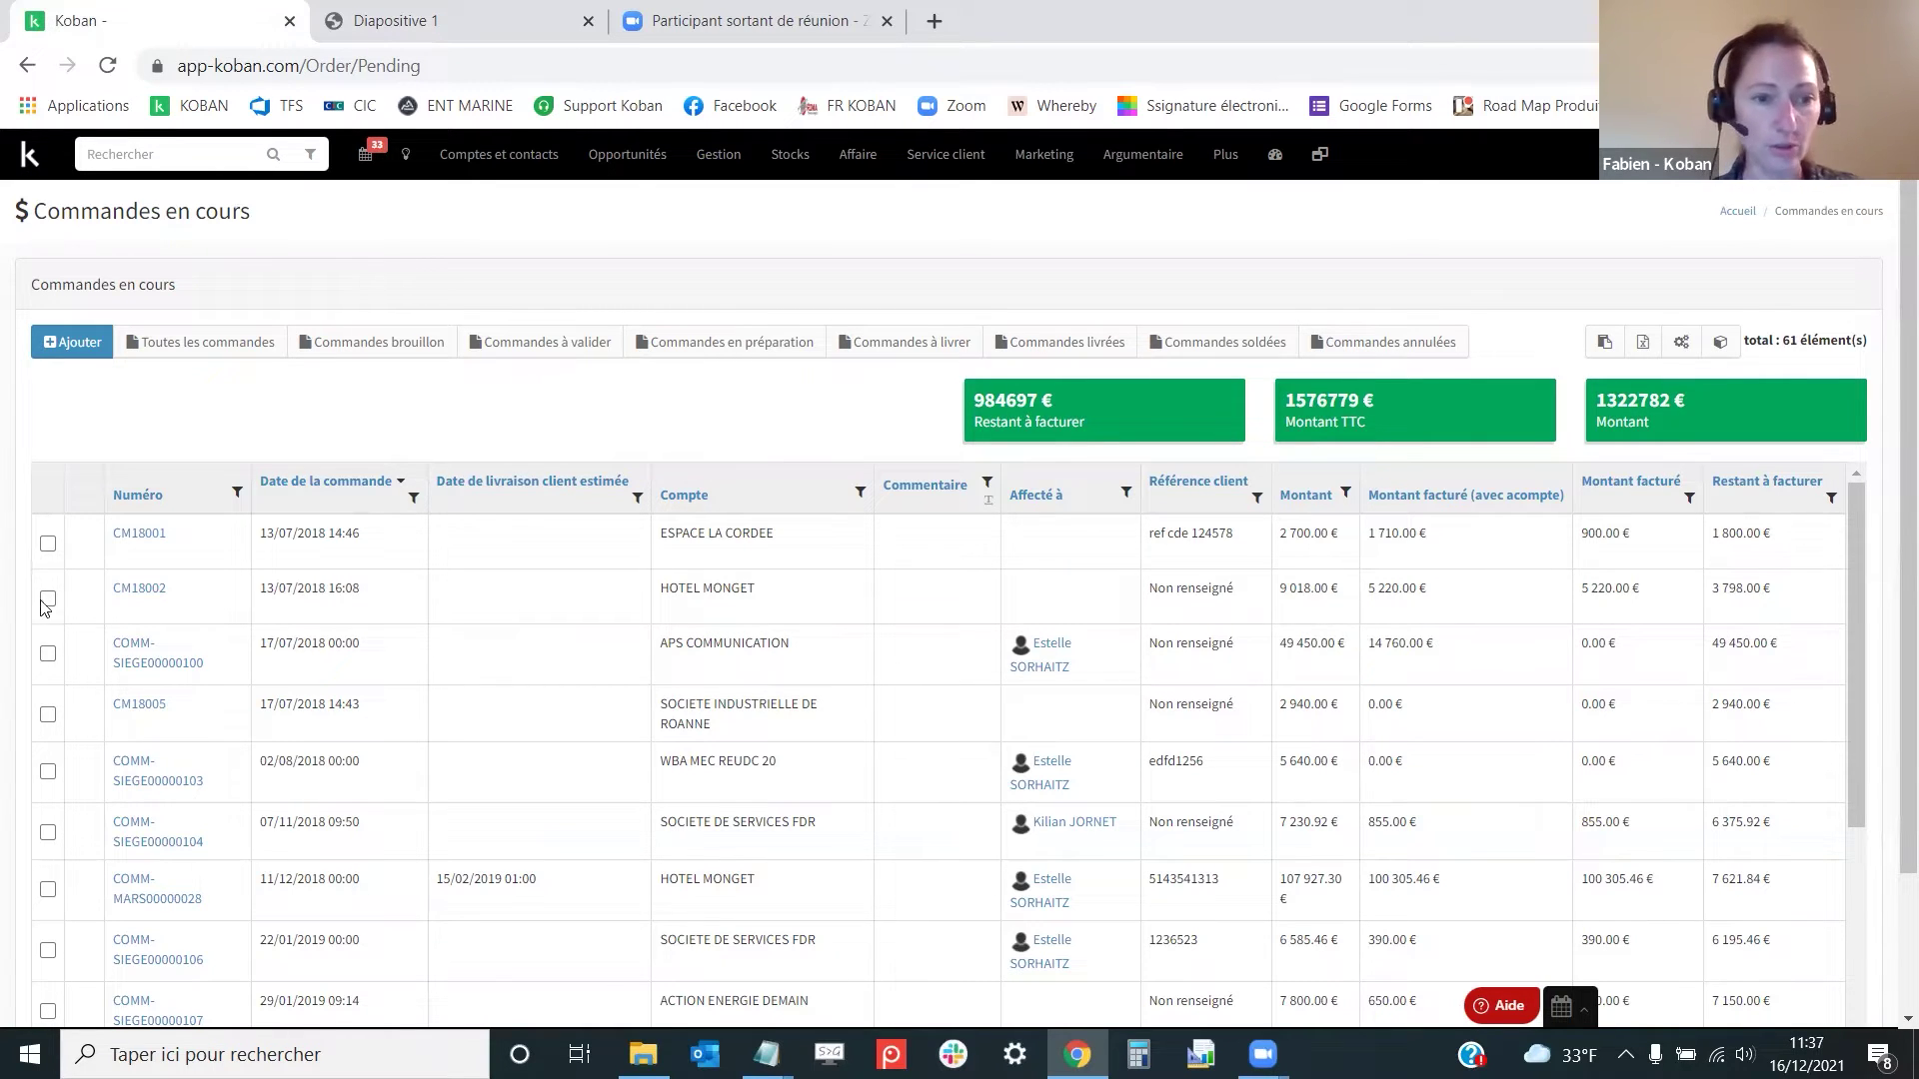
# Open the first pending order, for ESPACE LA CORDEE, in a new browser tab and switch to it.
pyautogui.rightClick(134, 541)
pyautogui.click(260, 553)
pyautogui.click(506, 34)
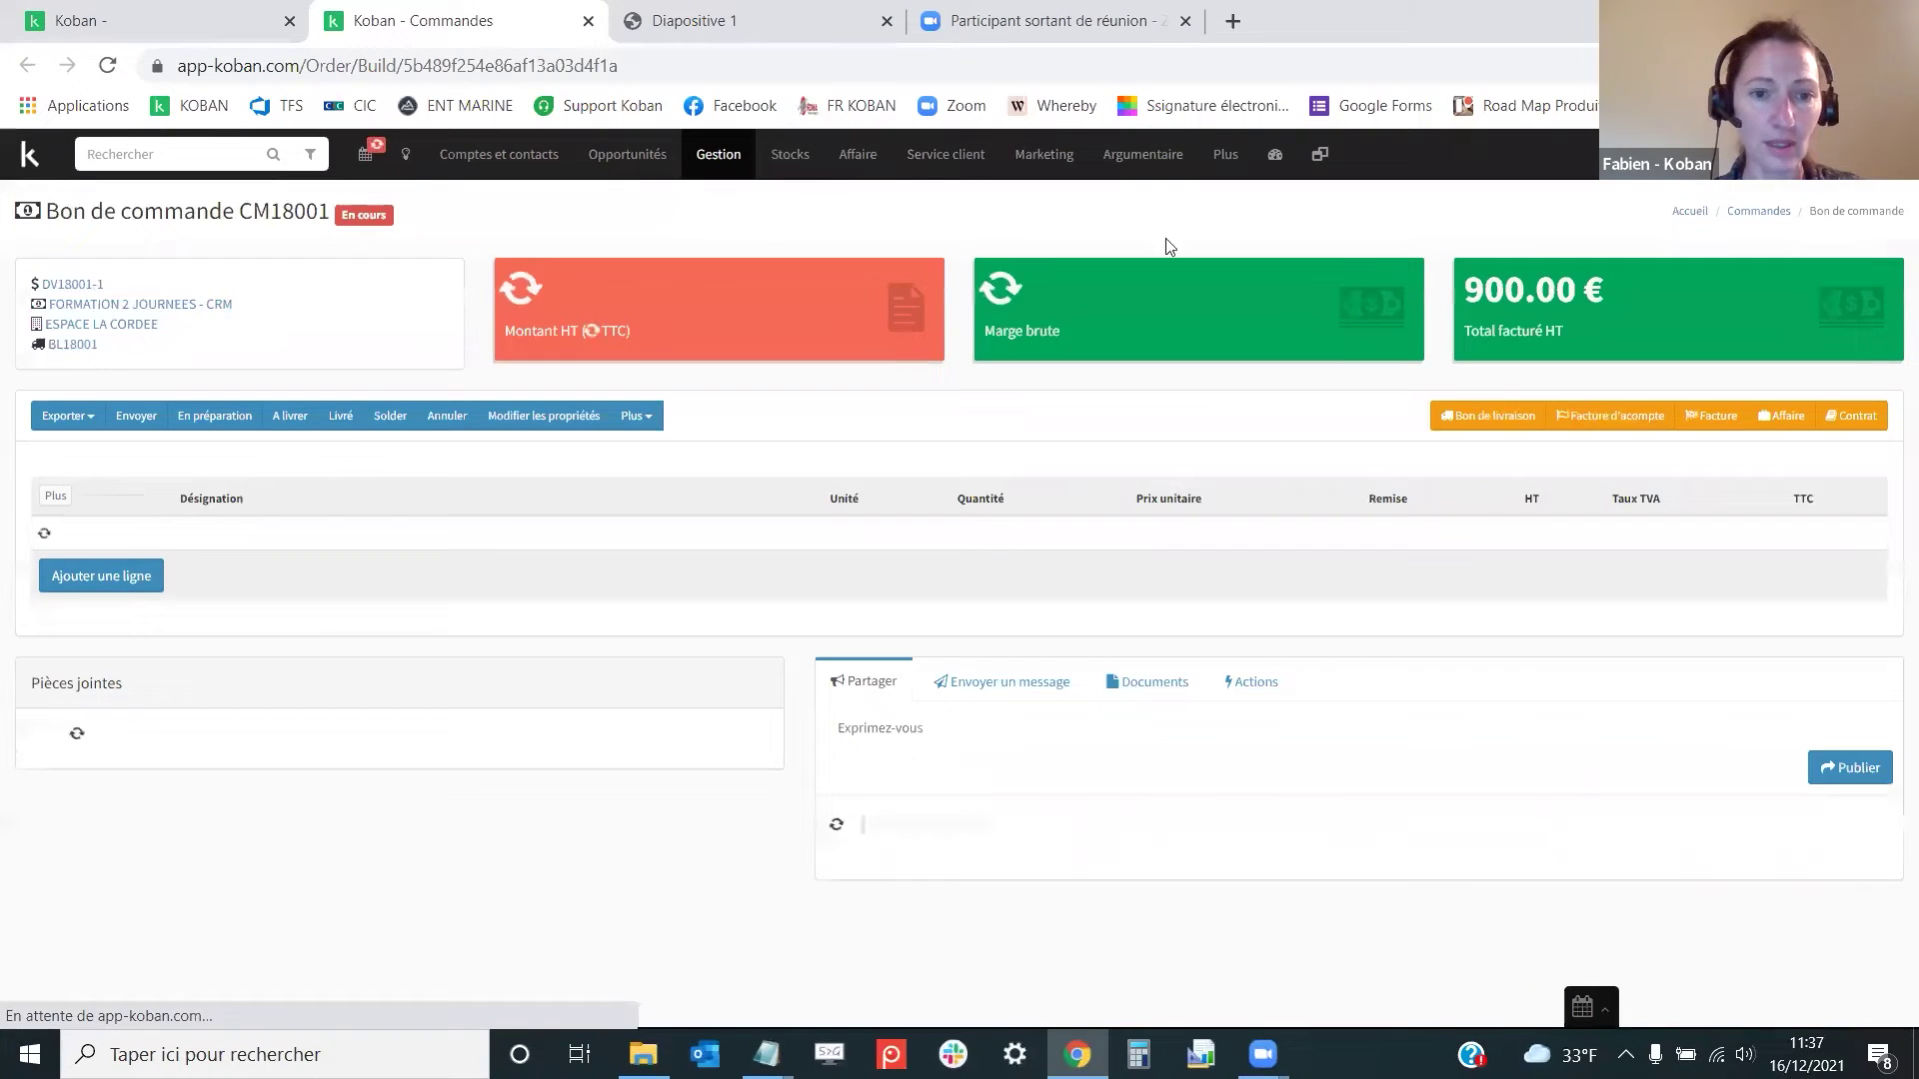
# Save the comment "attention avec facturation : 15/12" in the order's properties, close the order and refresh the pending orders list.
pyautogui.click(551, 420)
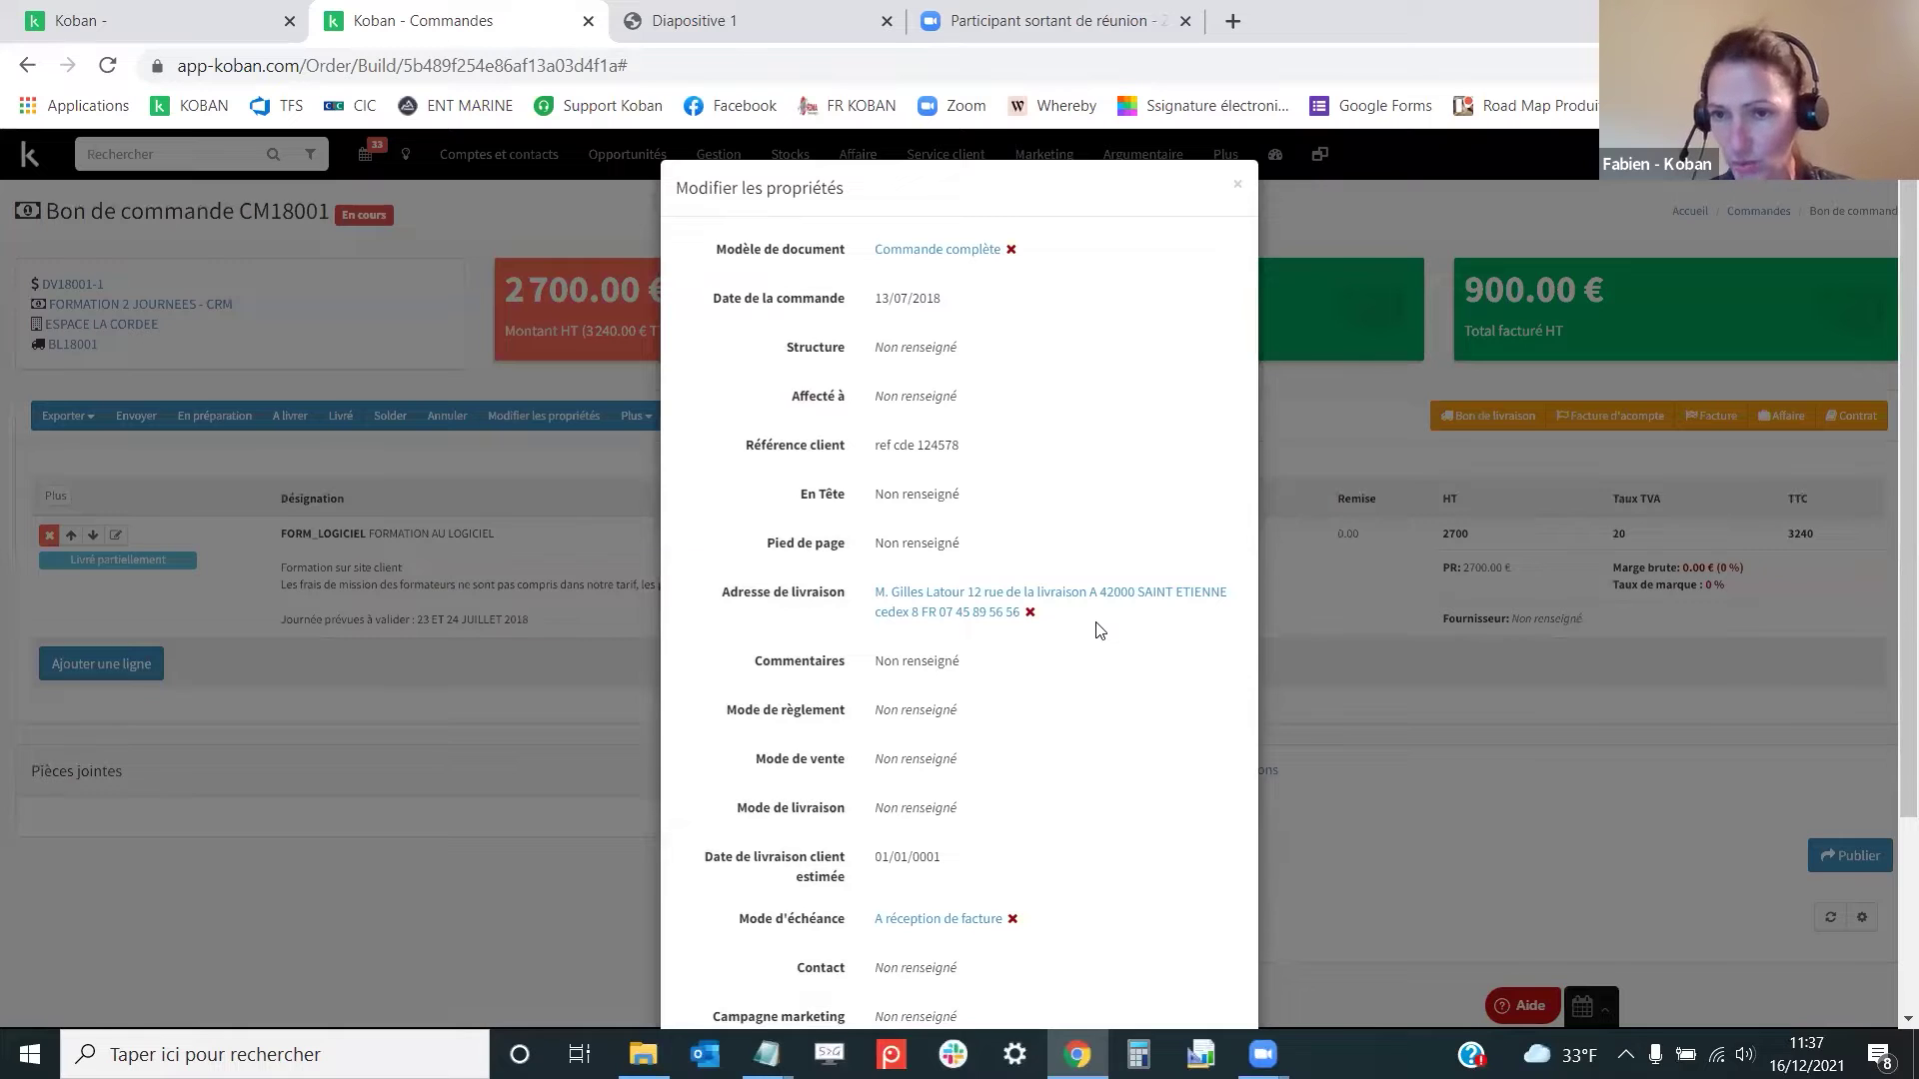
pyautogui.click(893, 661)
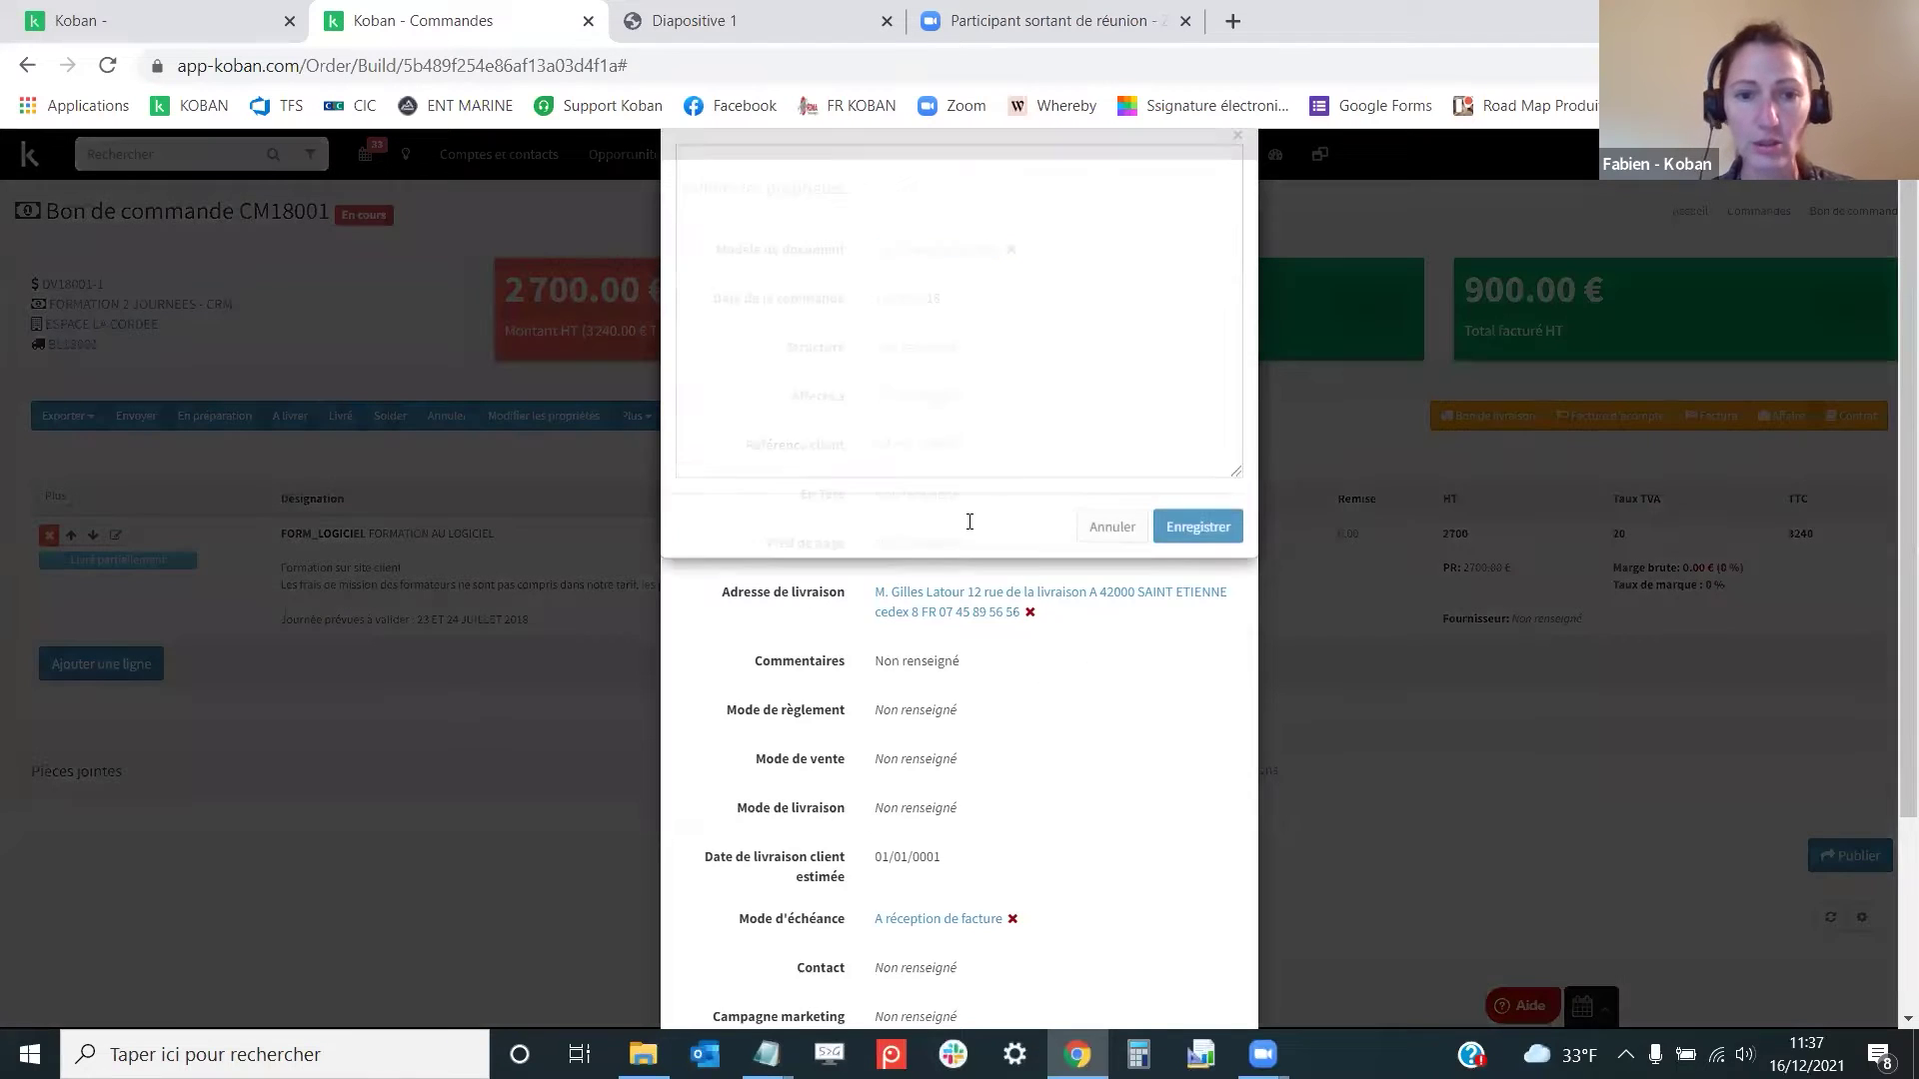
pyautogui.write('attenion')
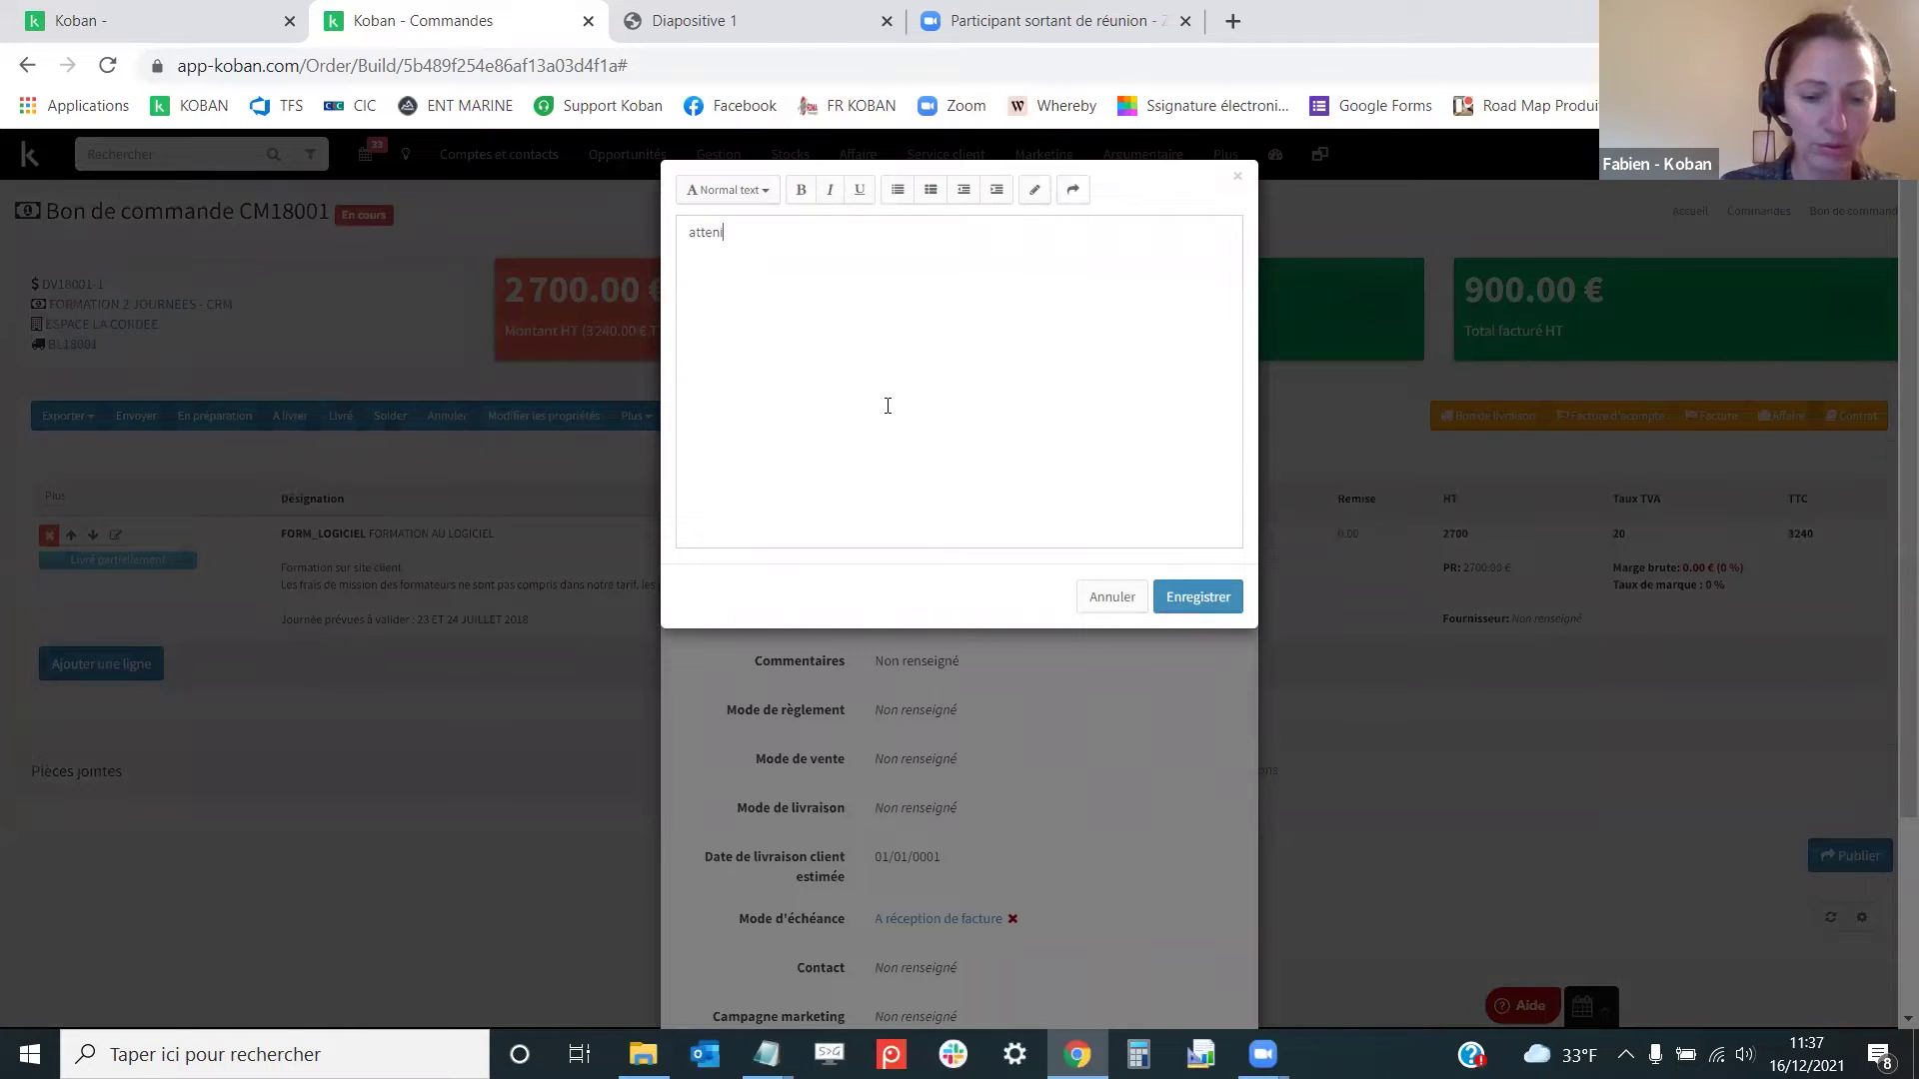
pyautogui.press('BackSpace')
pyautogui.write('tion avec ')
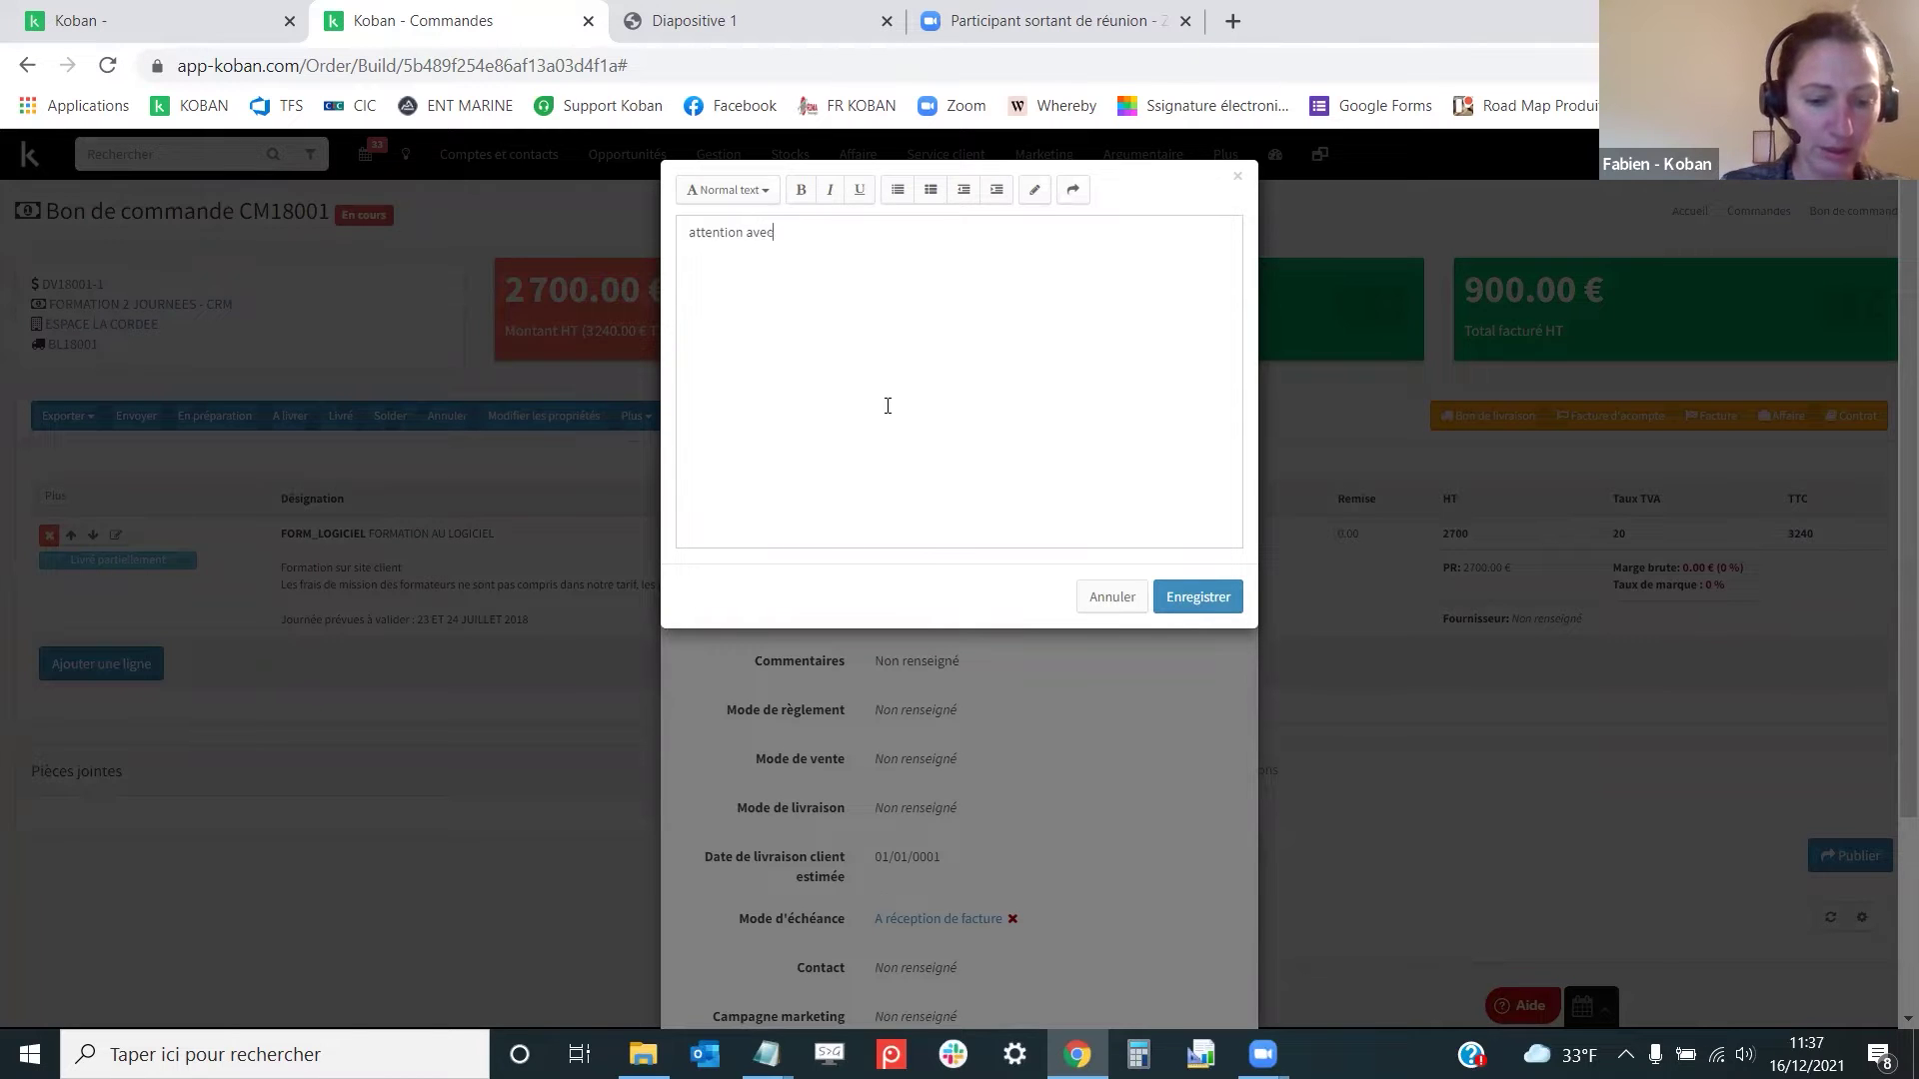
pyautogui.write('factra')
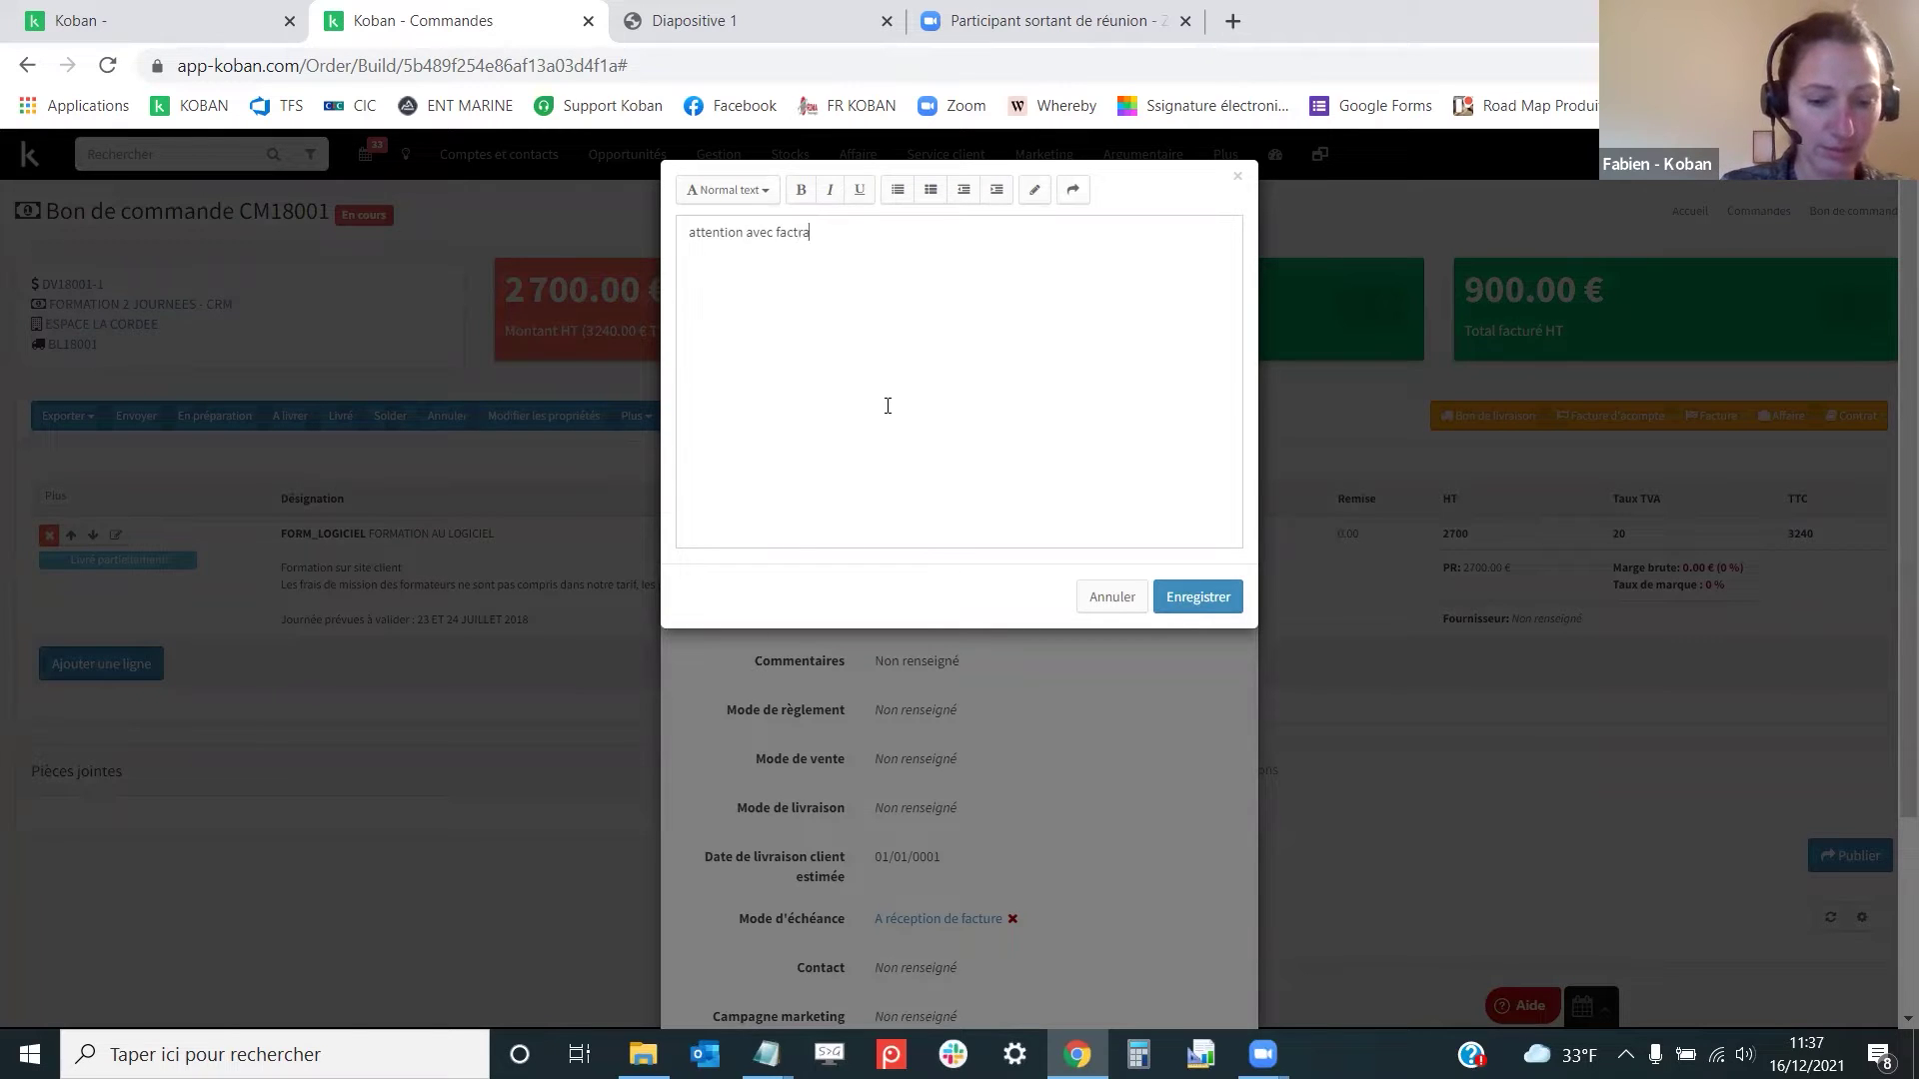
pyautogui.write('tion : 15/12')
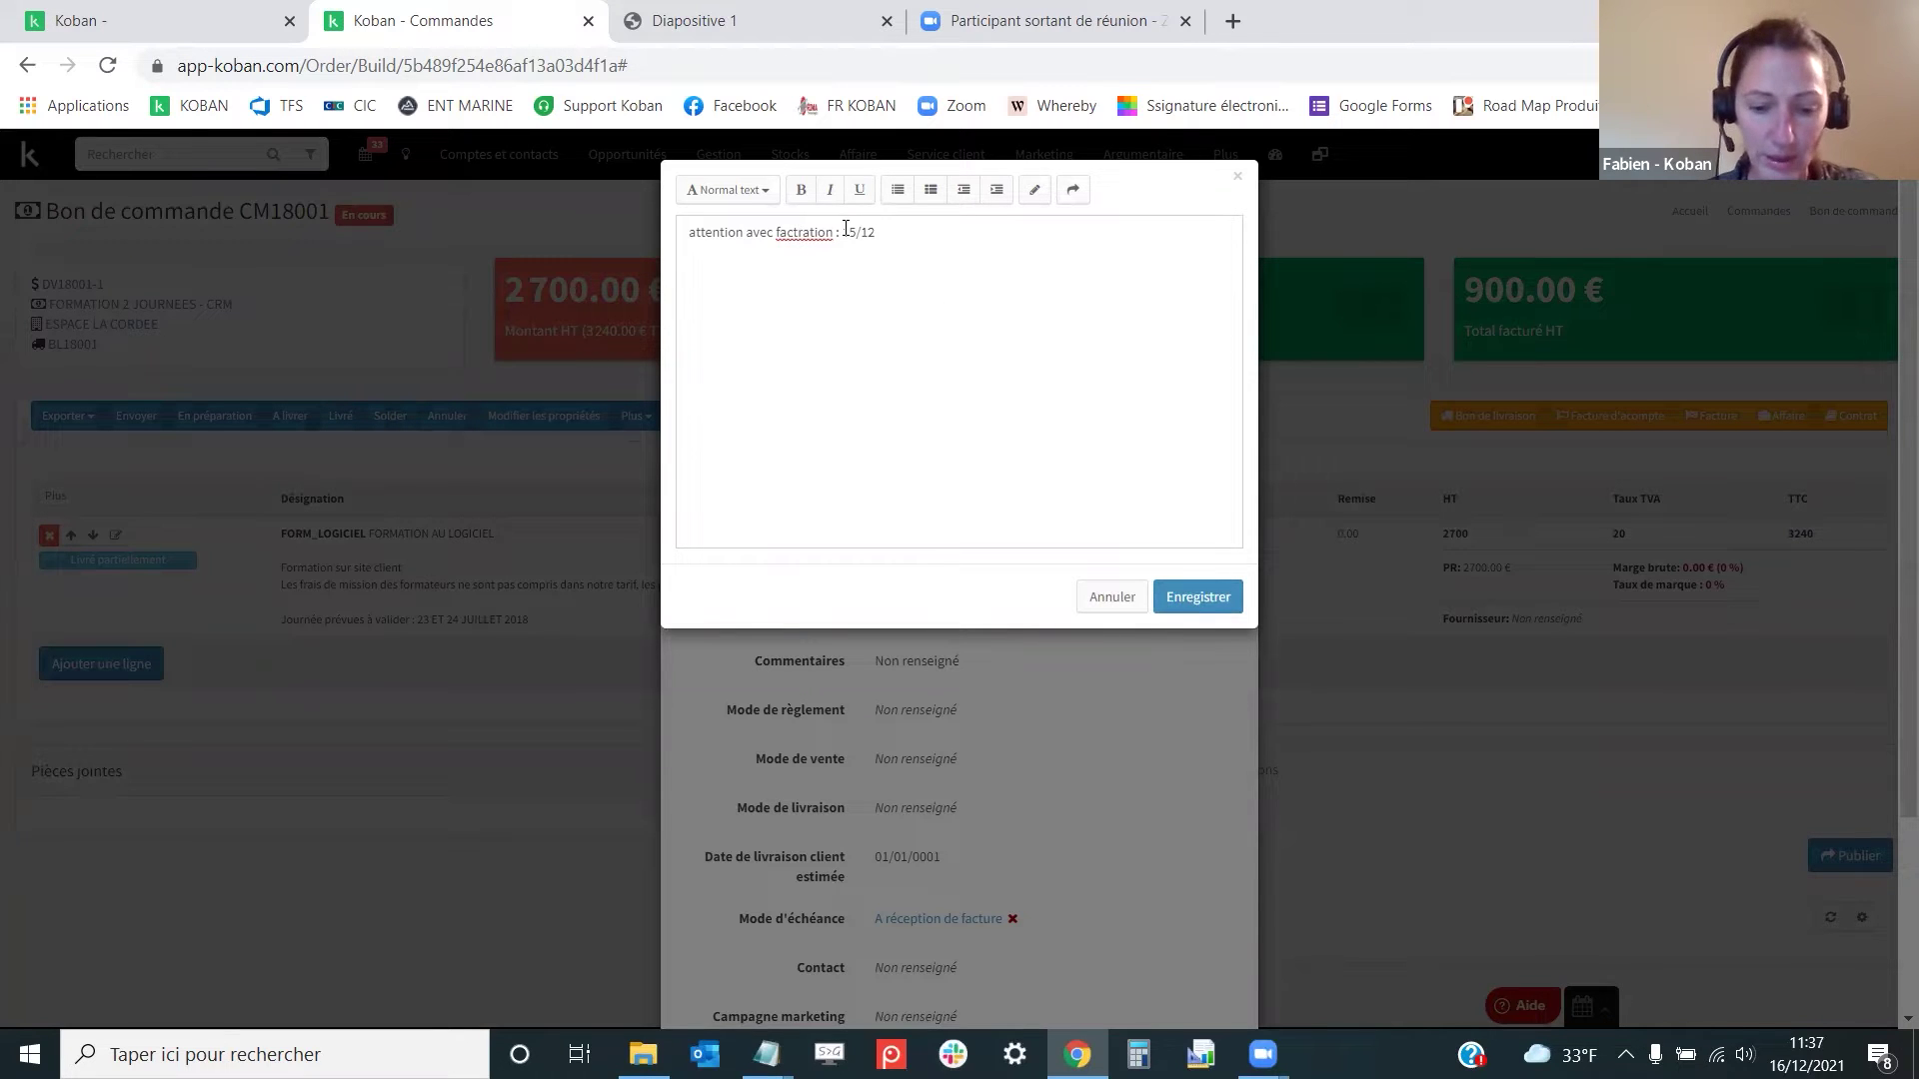
pyautogui.click(1210, 597)
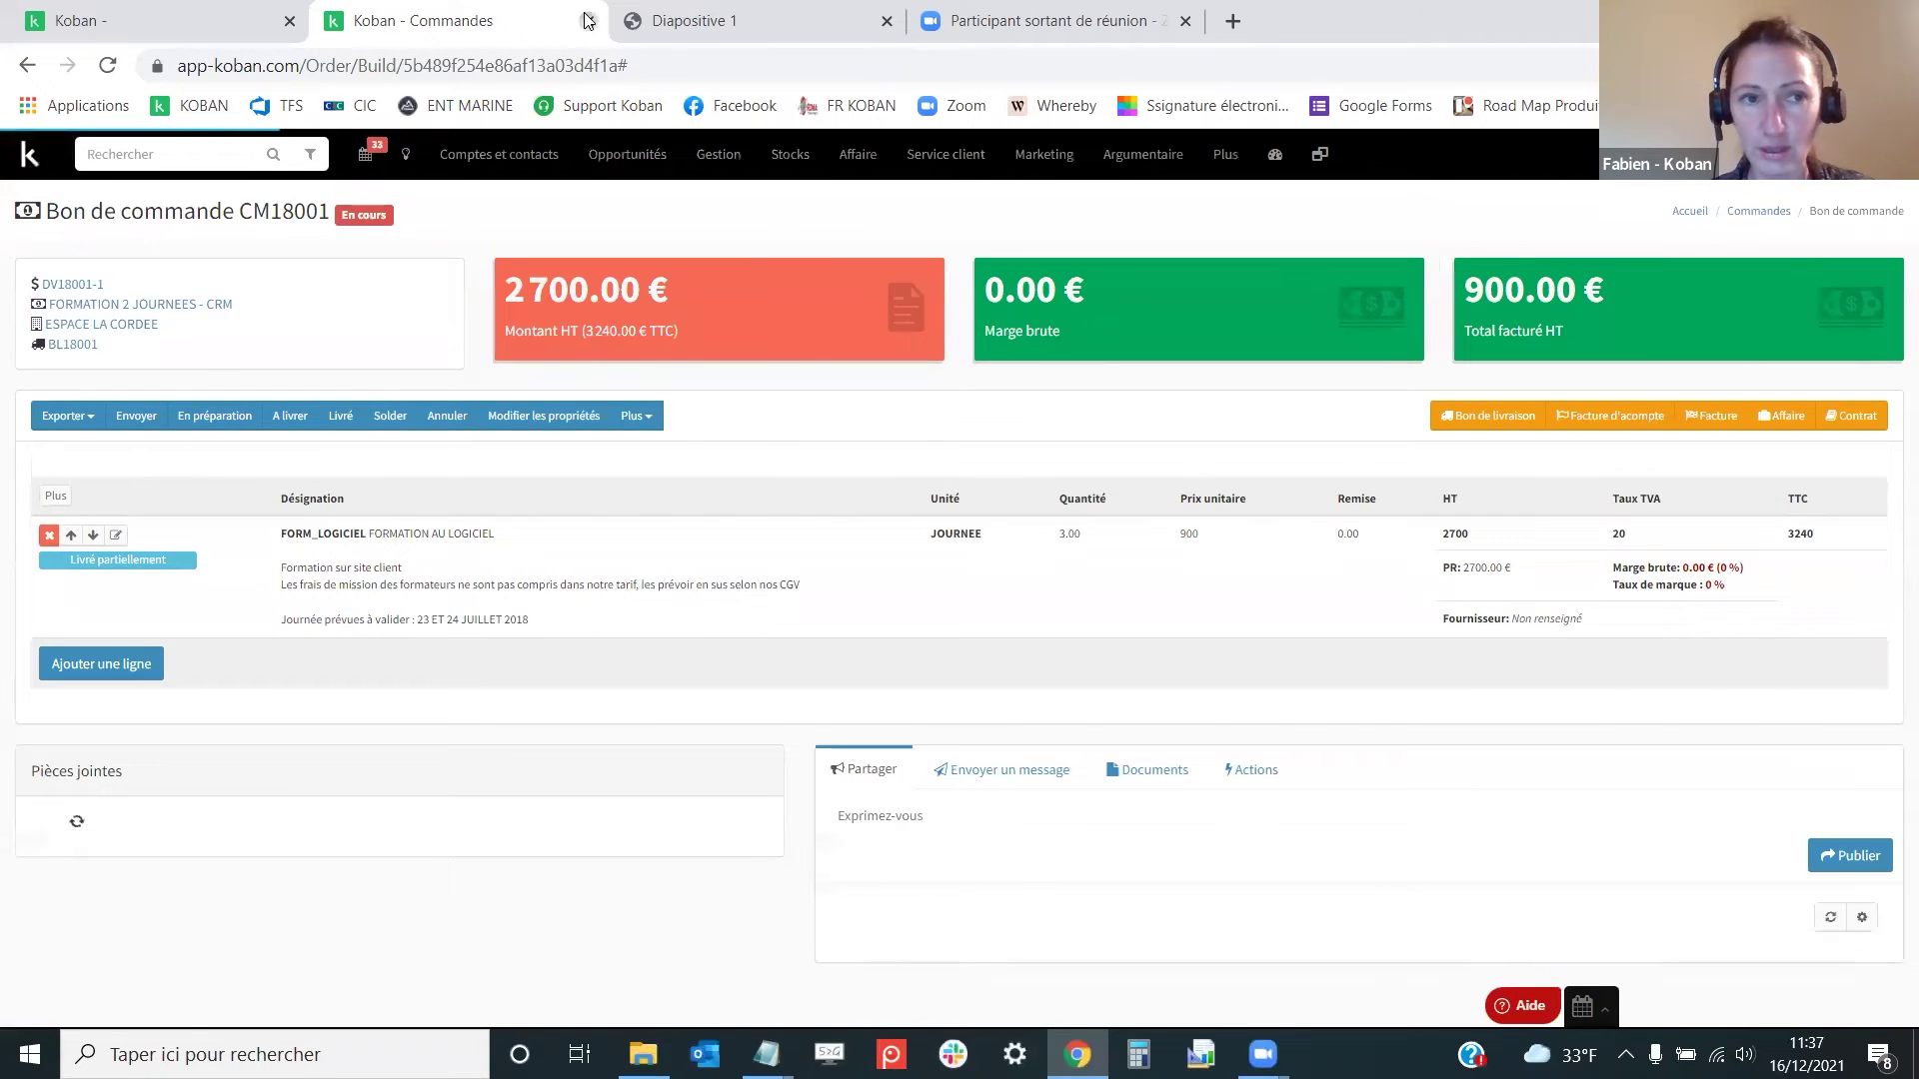
pyautogui.click(588, 20)
pyautogui.click(107, 65)
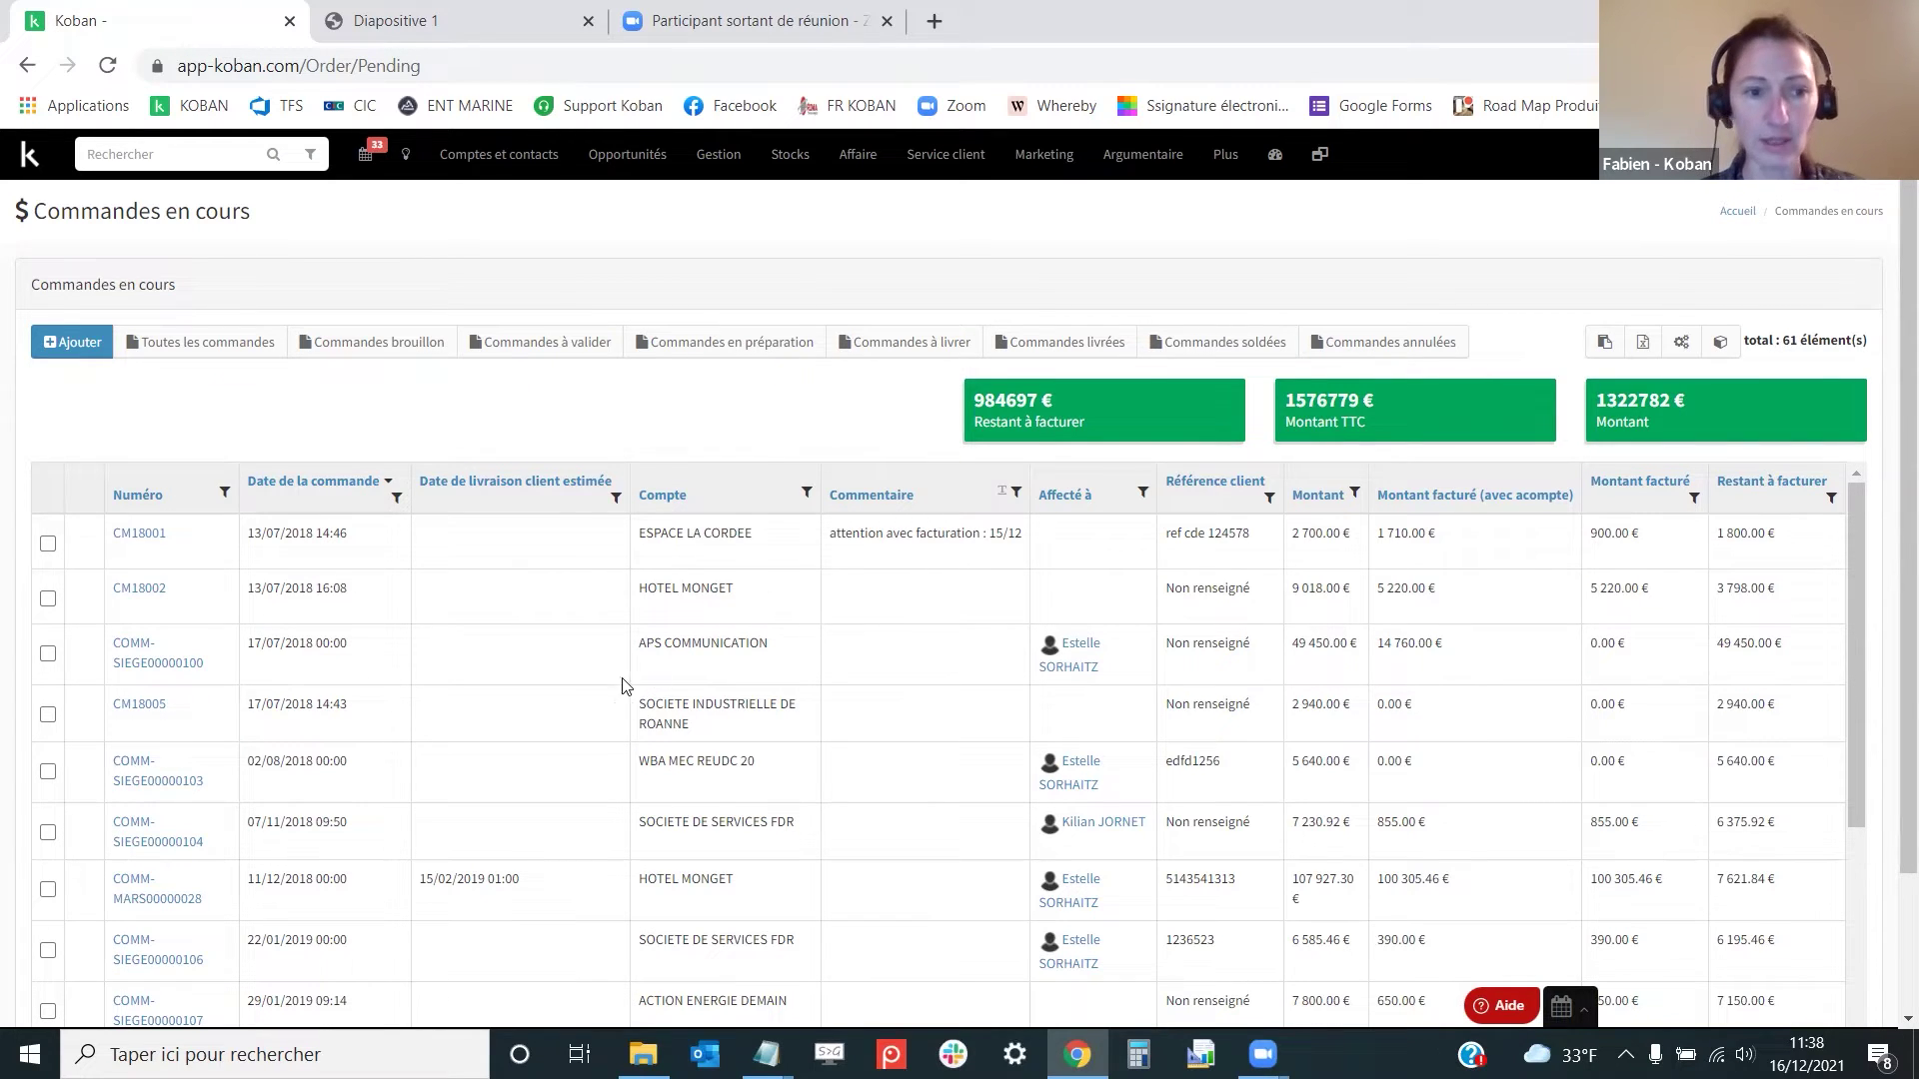
# Reopen the commented ESPACE LA CORDEE order from the pending orders list in a separate browser tab.
pyautogui.rightClick(142, 535)
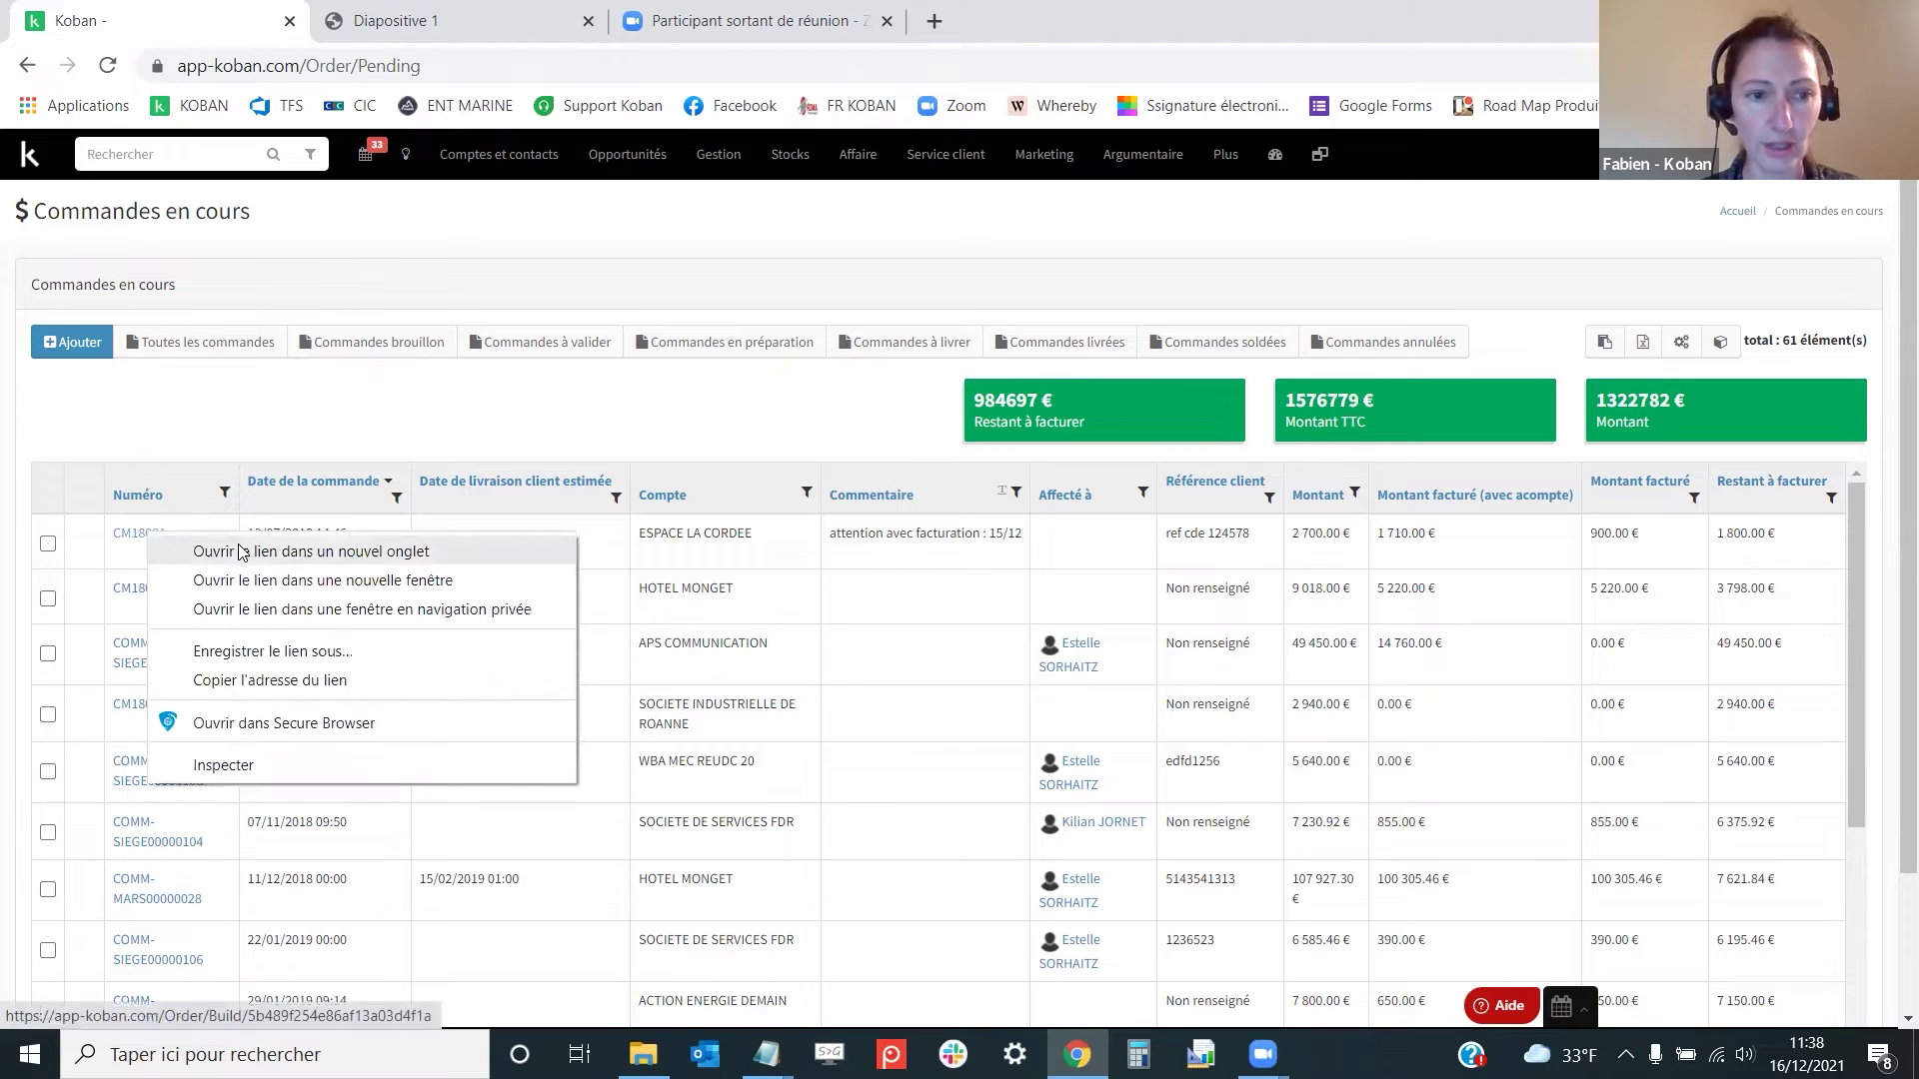
pyautogui.click(243, 550)
pyautogui.click(559, 20)
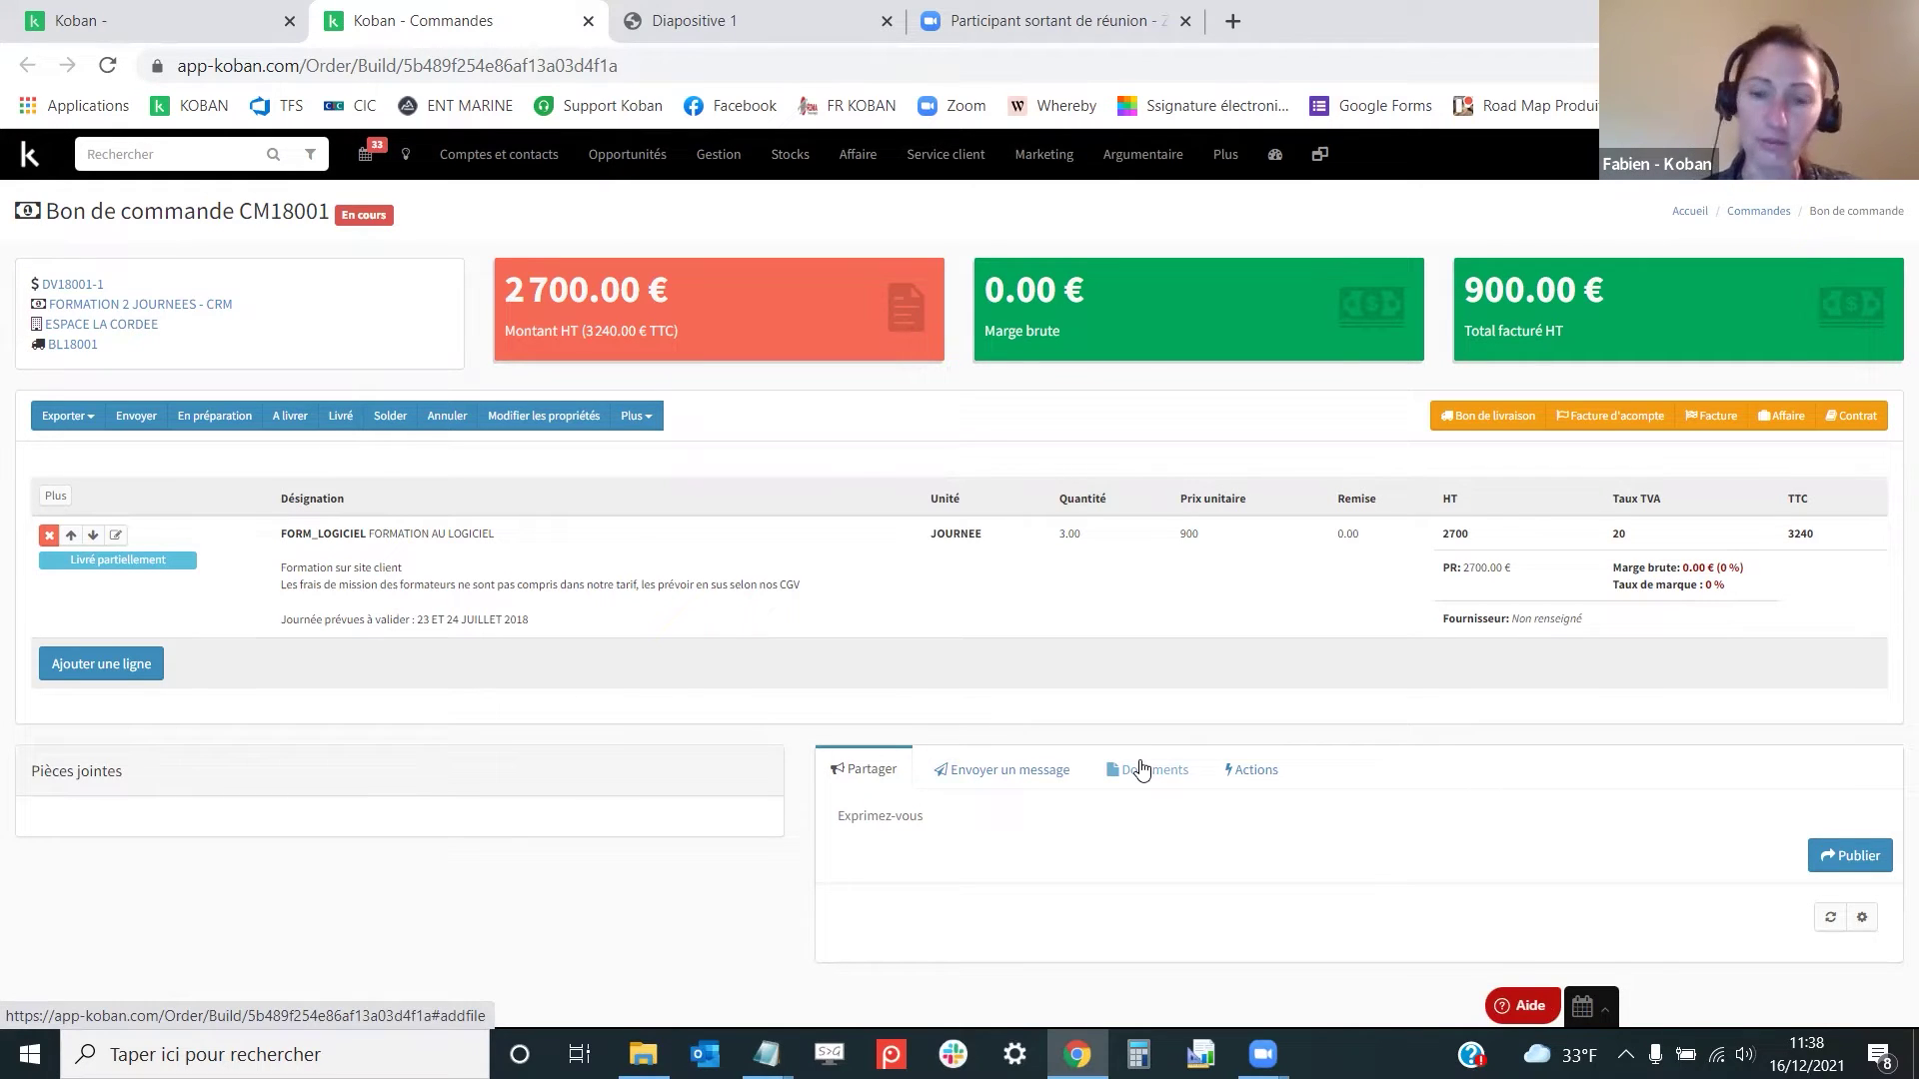
# Start a detailed action on the order with the type Administratif and the title "faire la facture de solde !".
pyautogui.click(1256, 775)
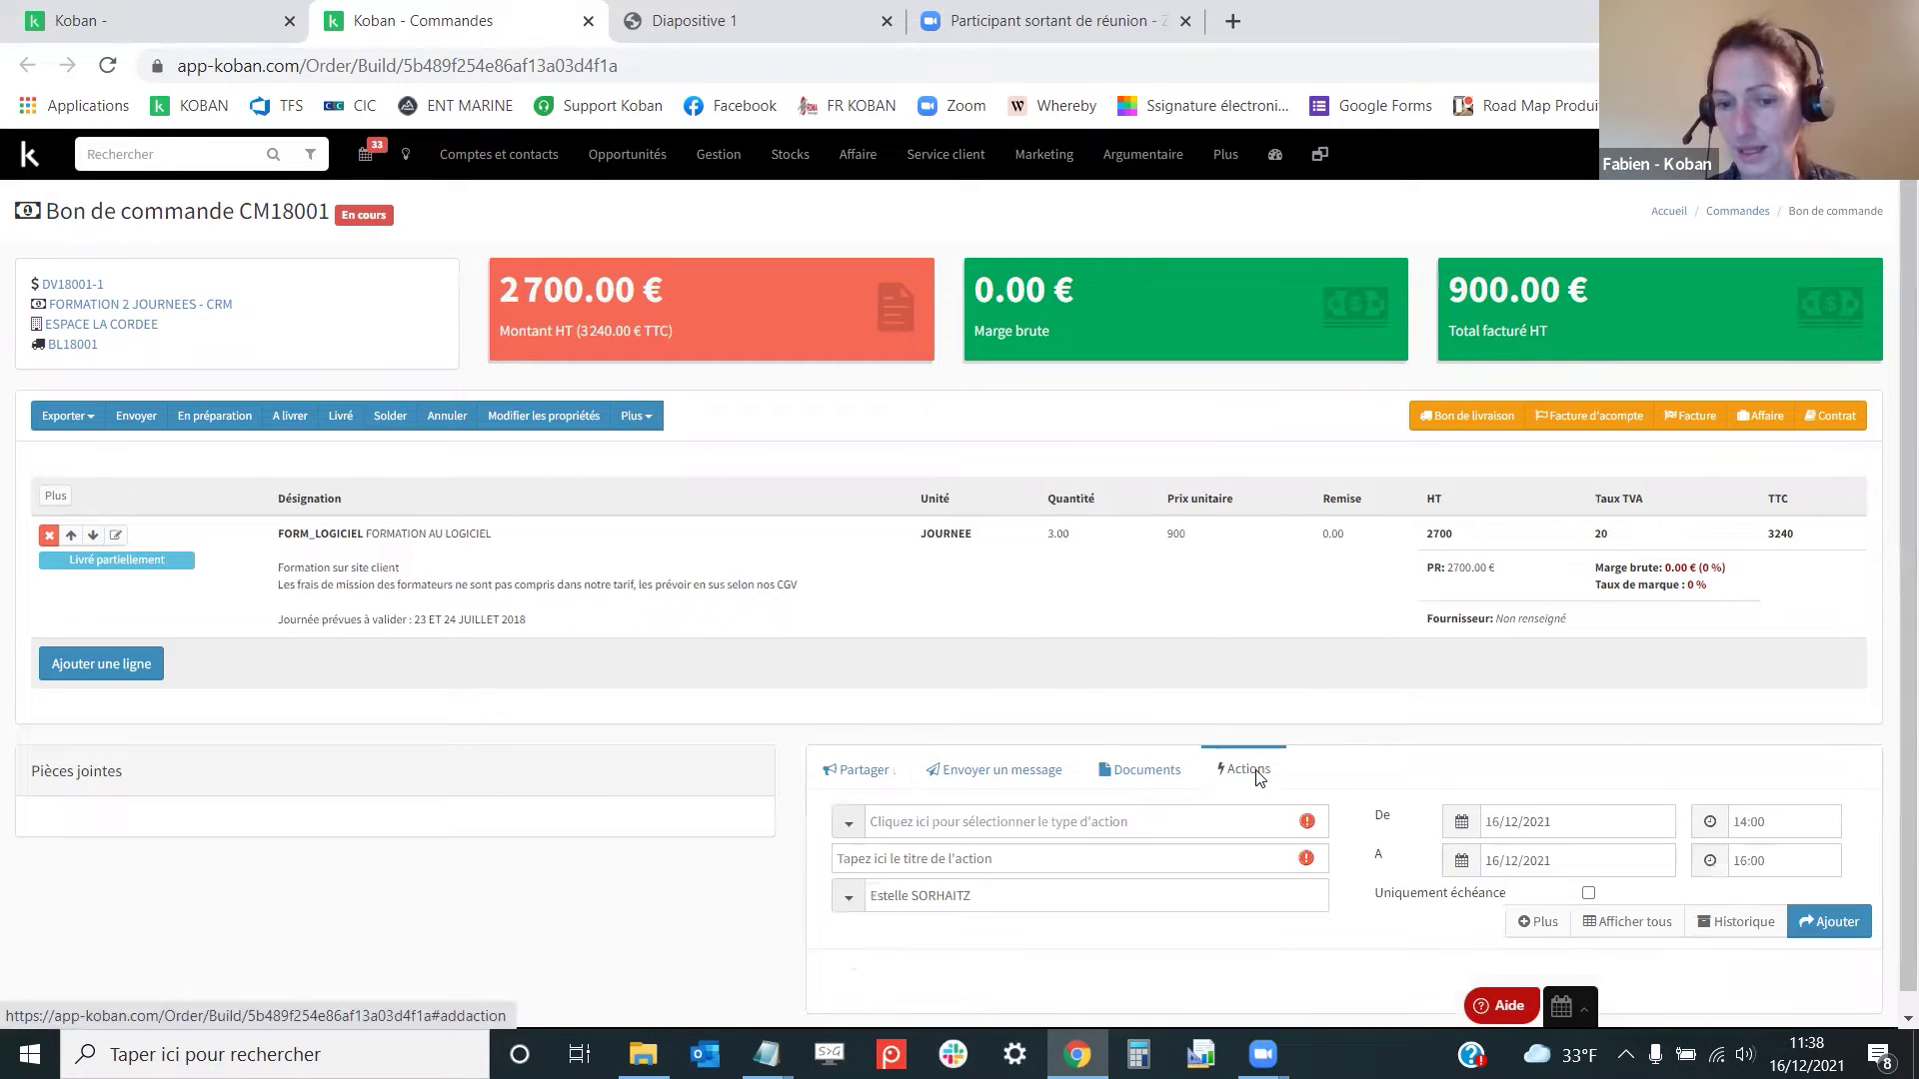
pyautogui.click(1538, 921)
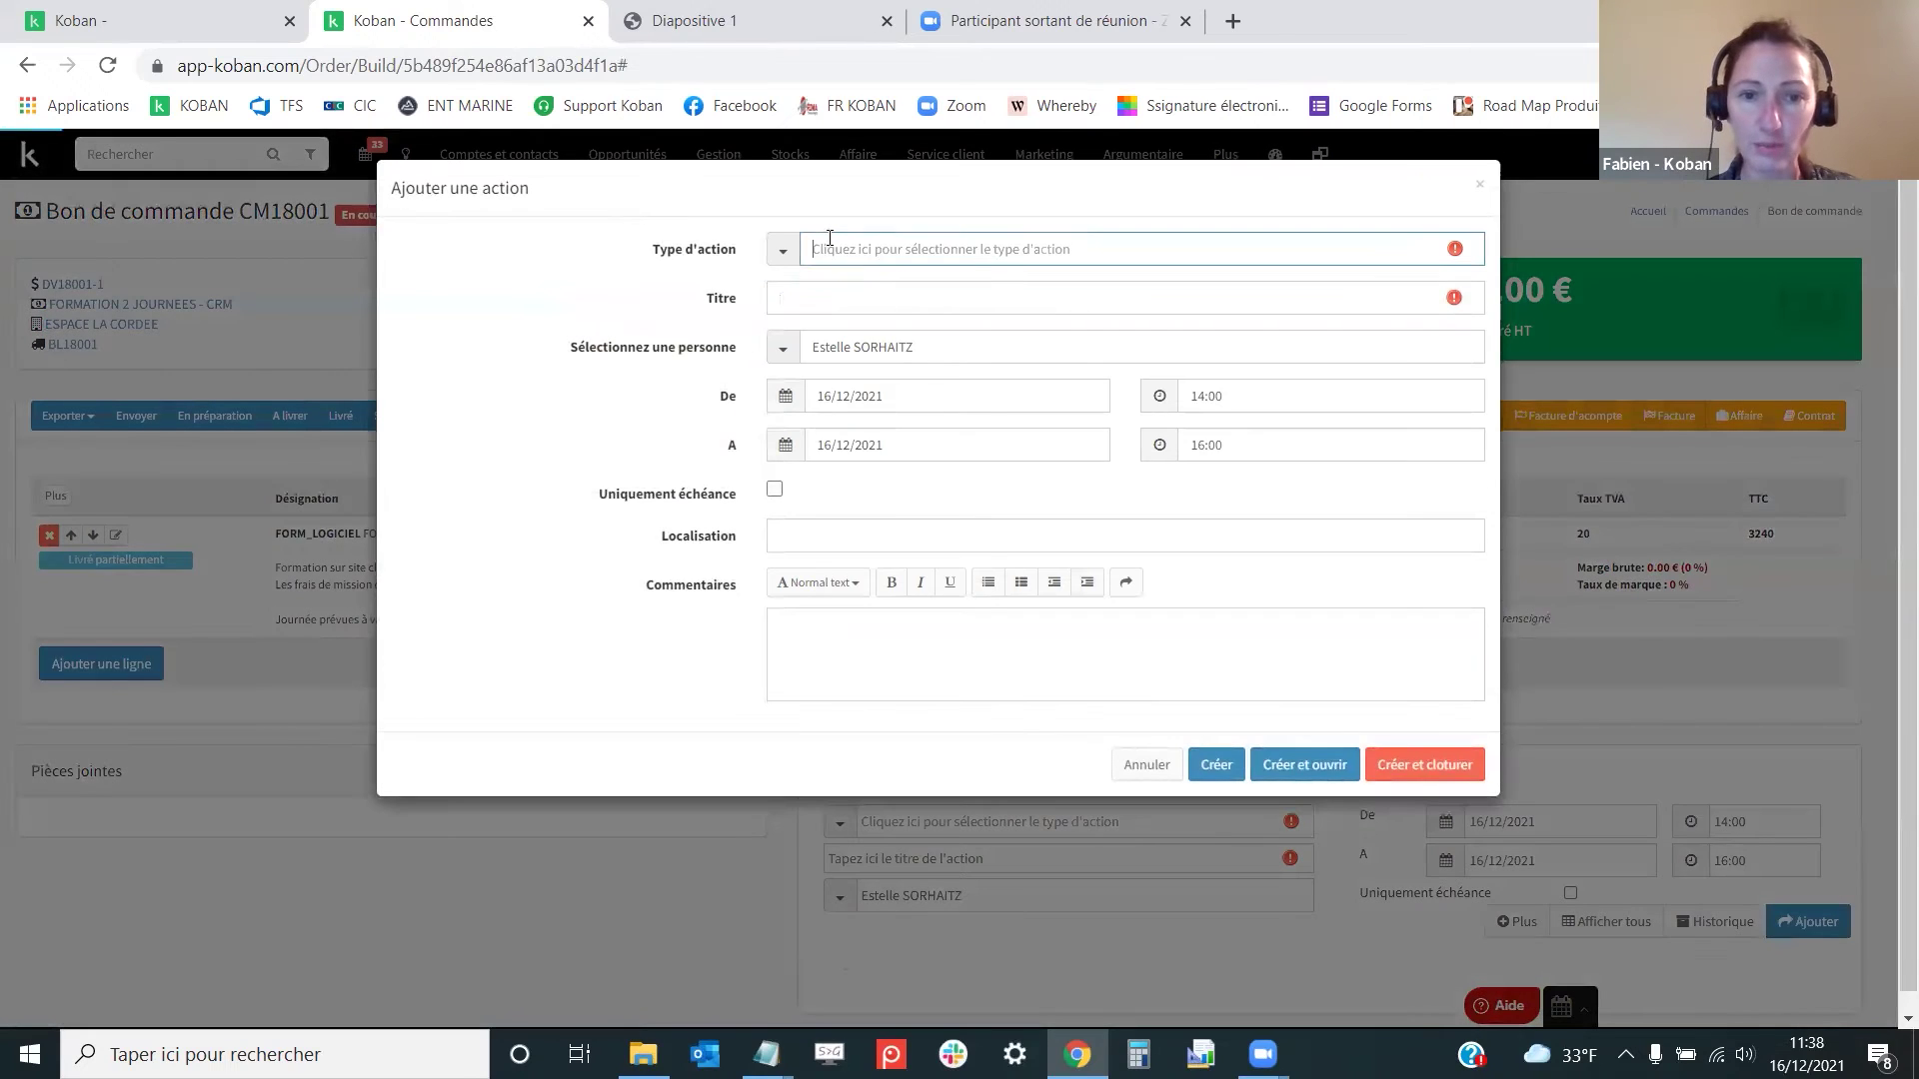
pyautogui.click(827, 249)
pyautogui.click(874, 314)
pyautogui.click(827, 297)
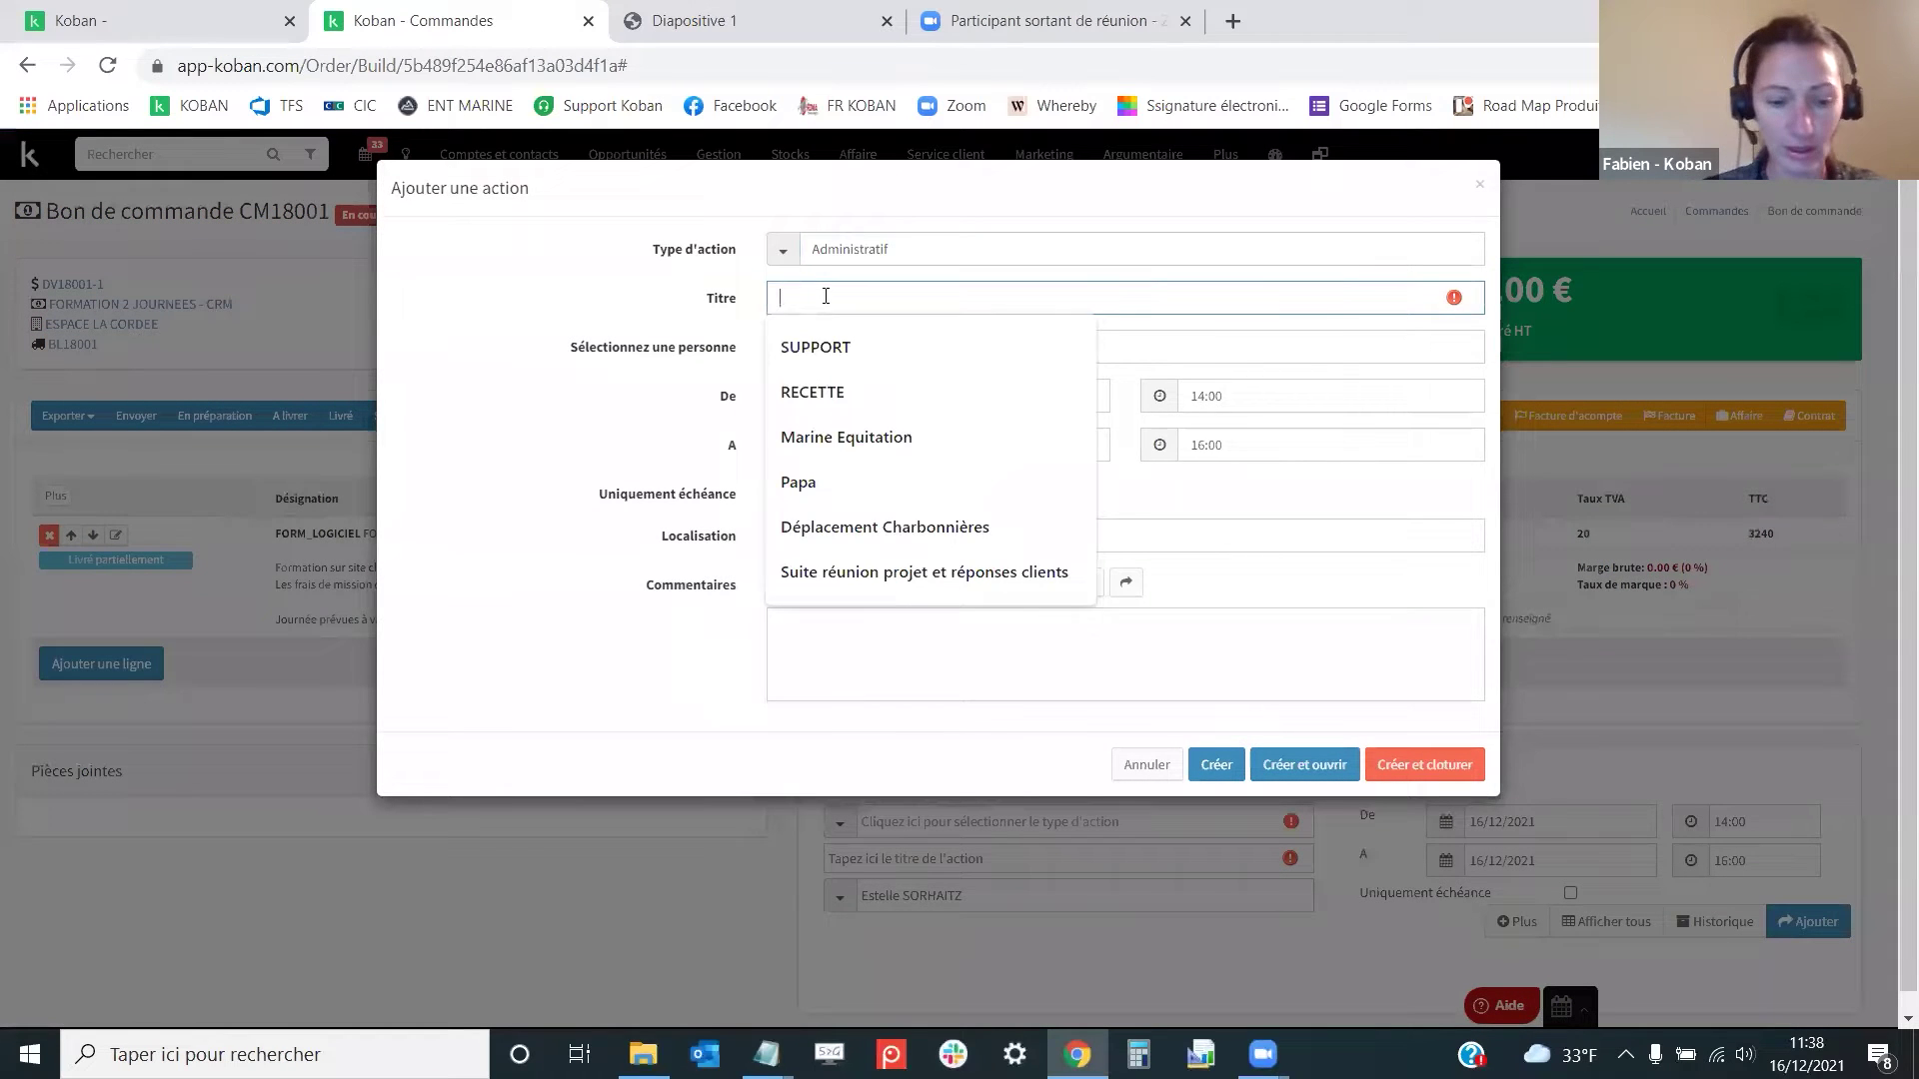
pyautogui.write('faire l')
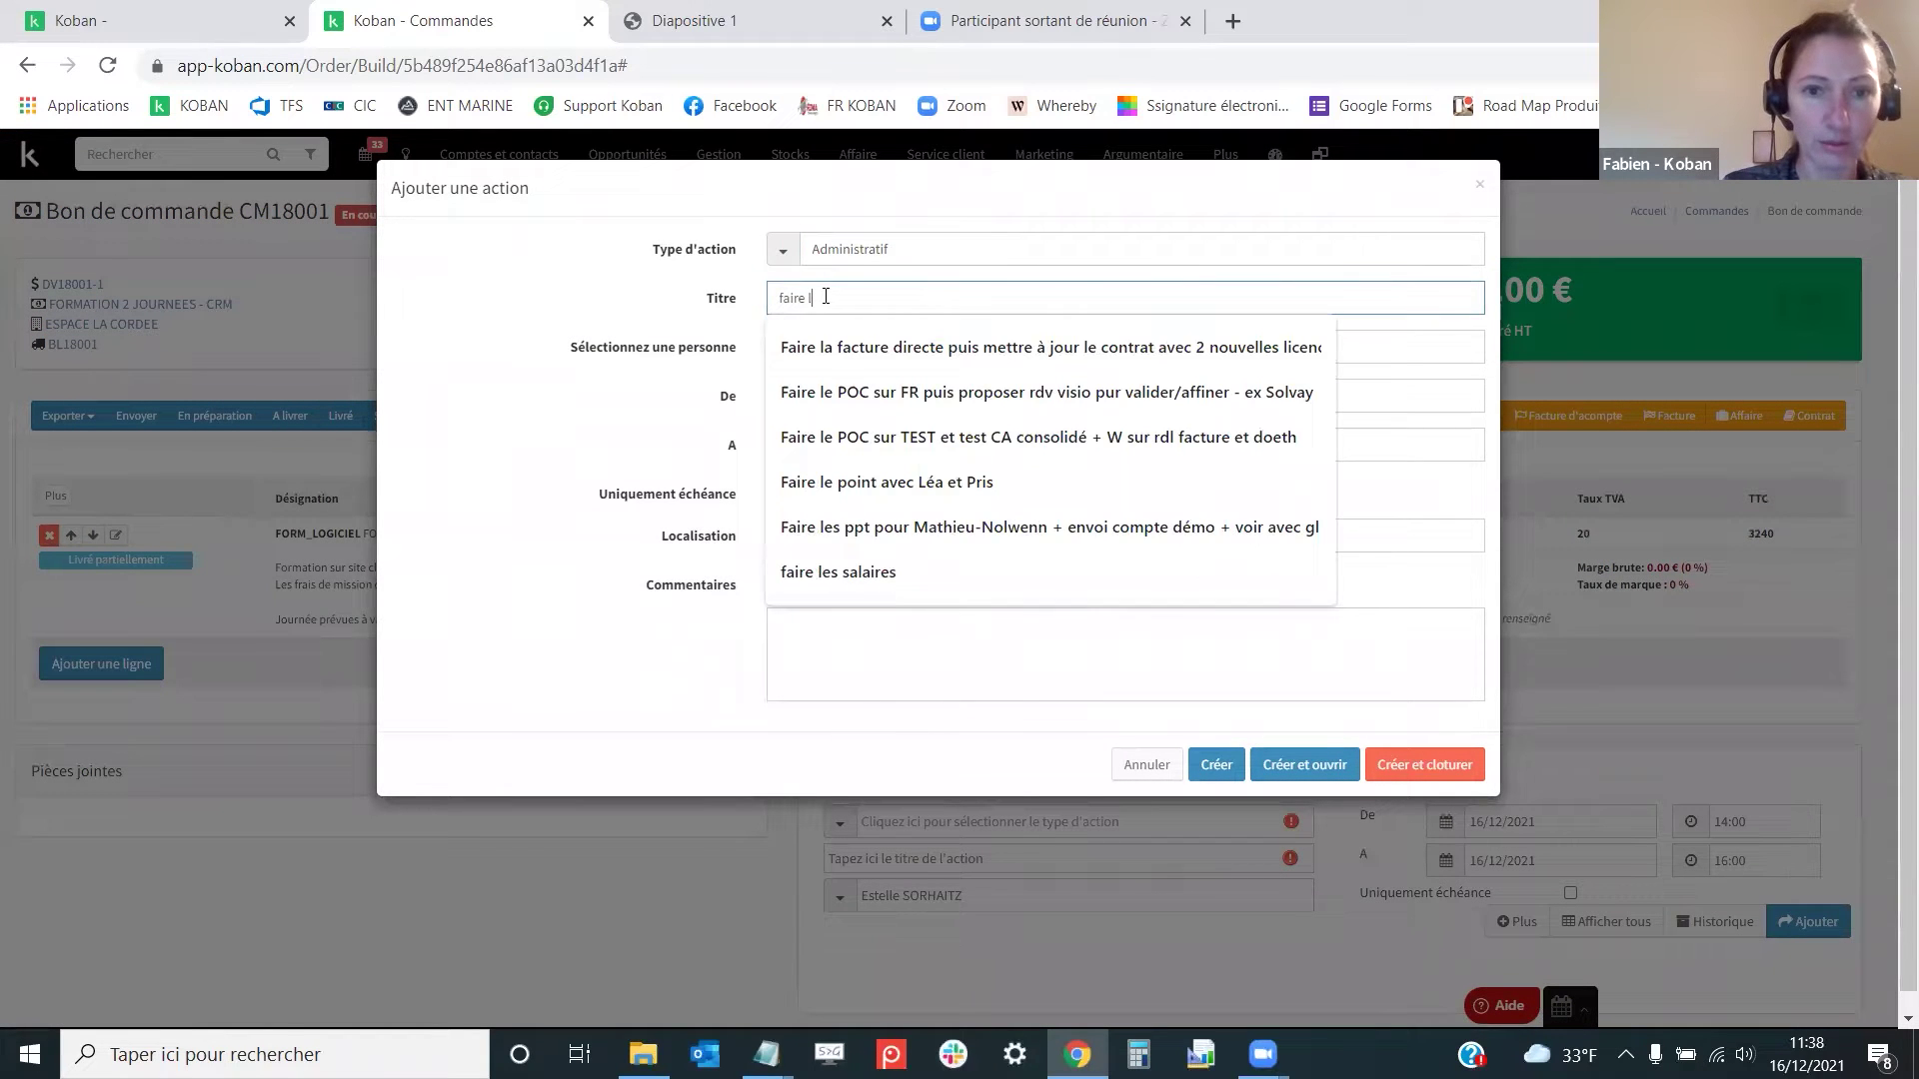
pyautogui.write('a facture d')
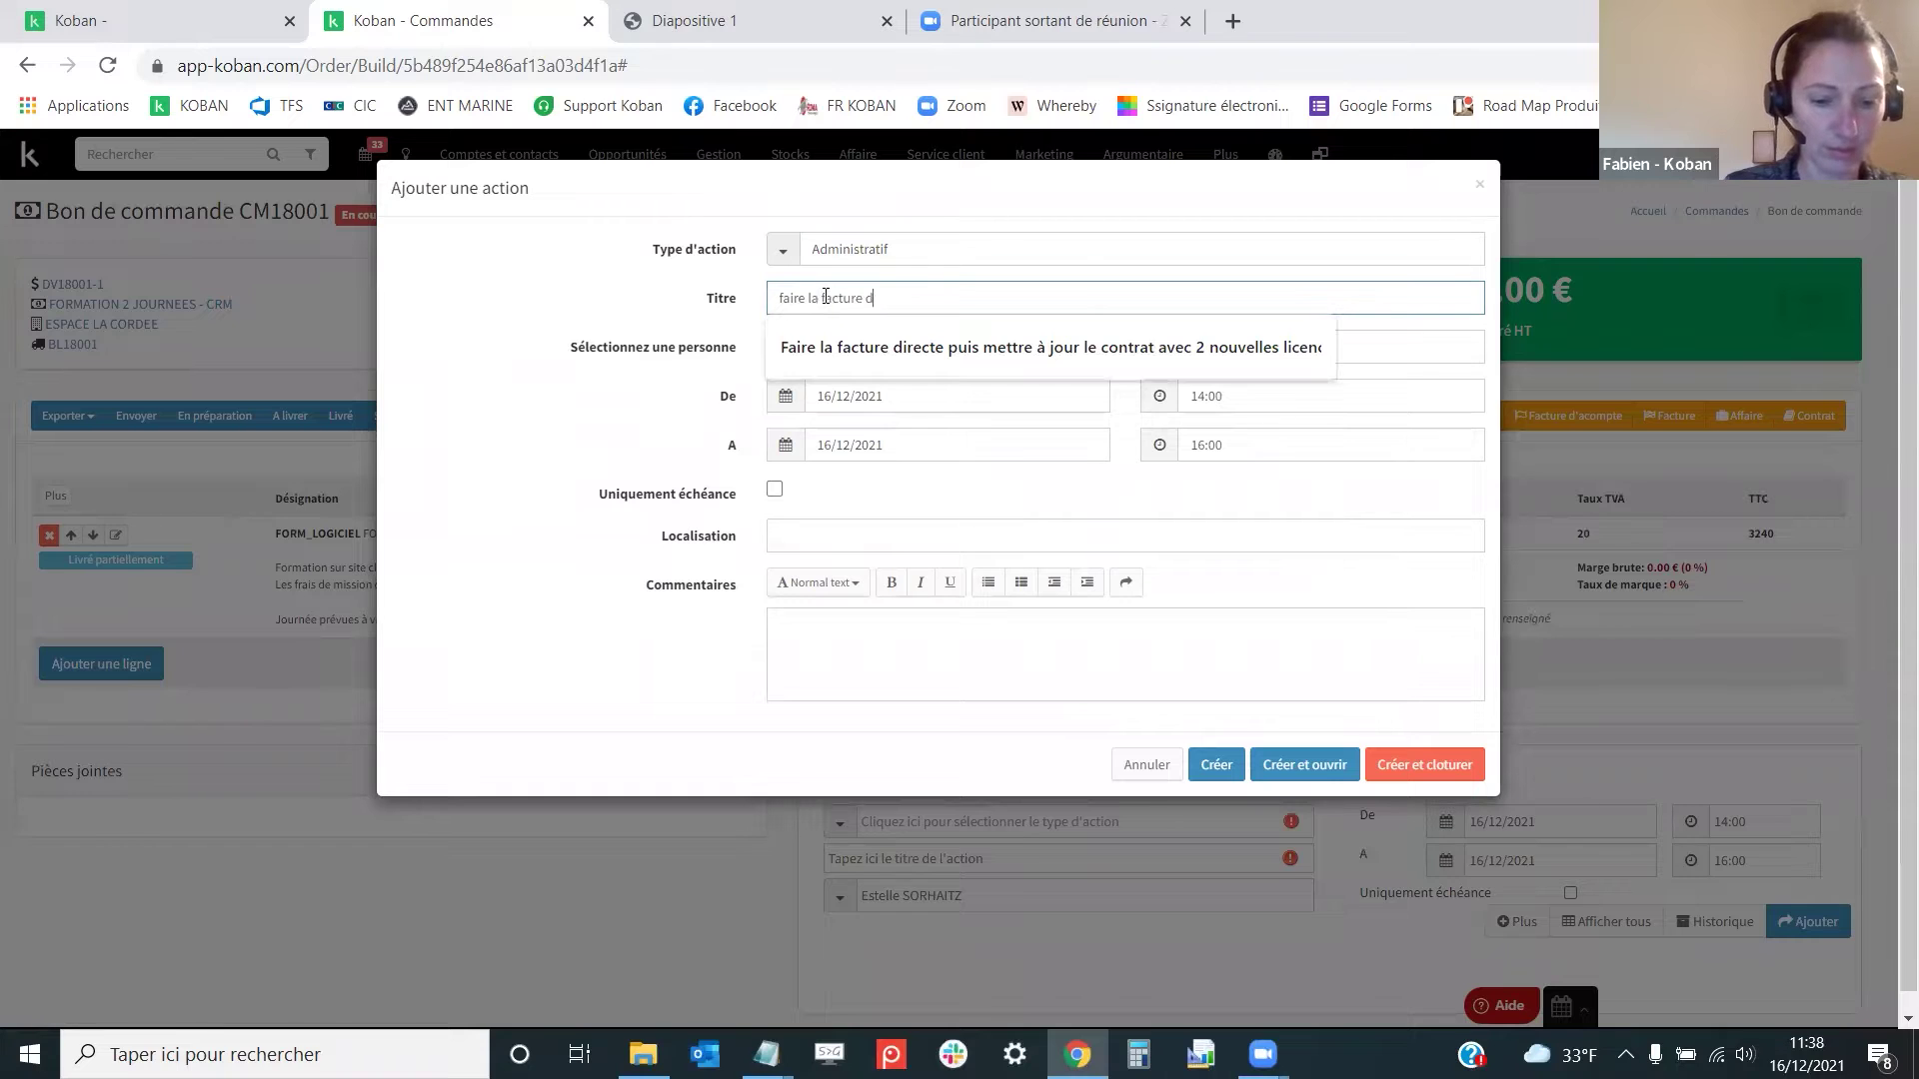
pyautogui.write('e solde !')
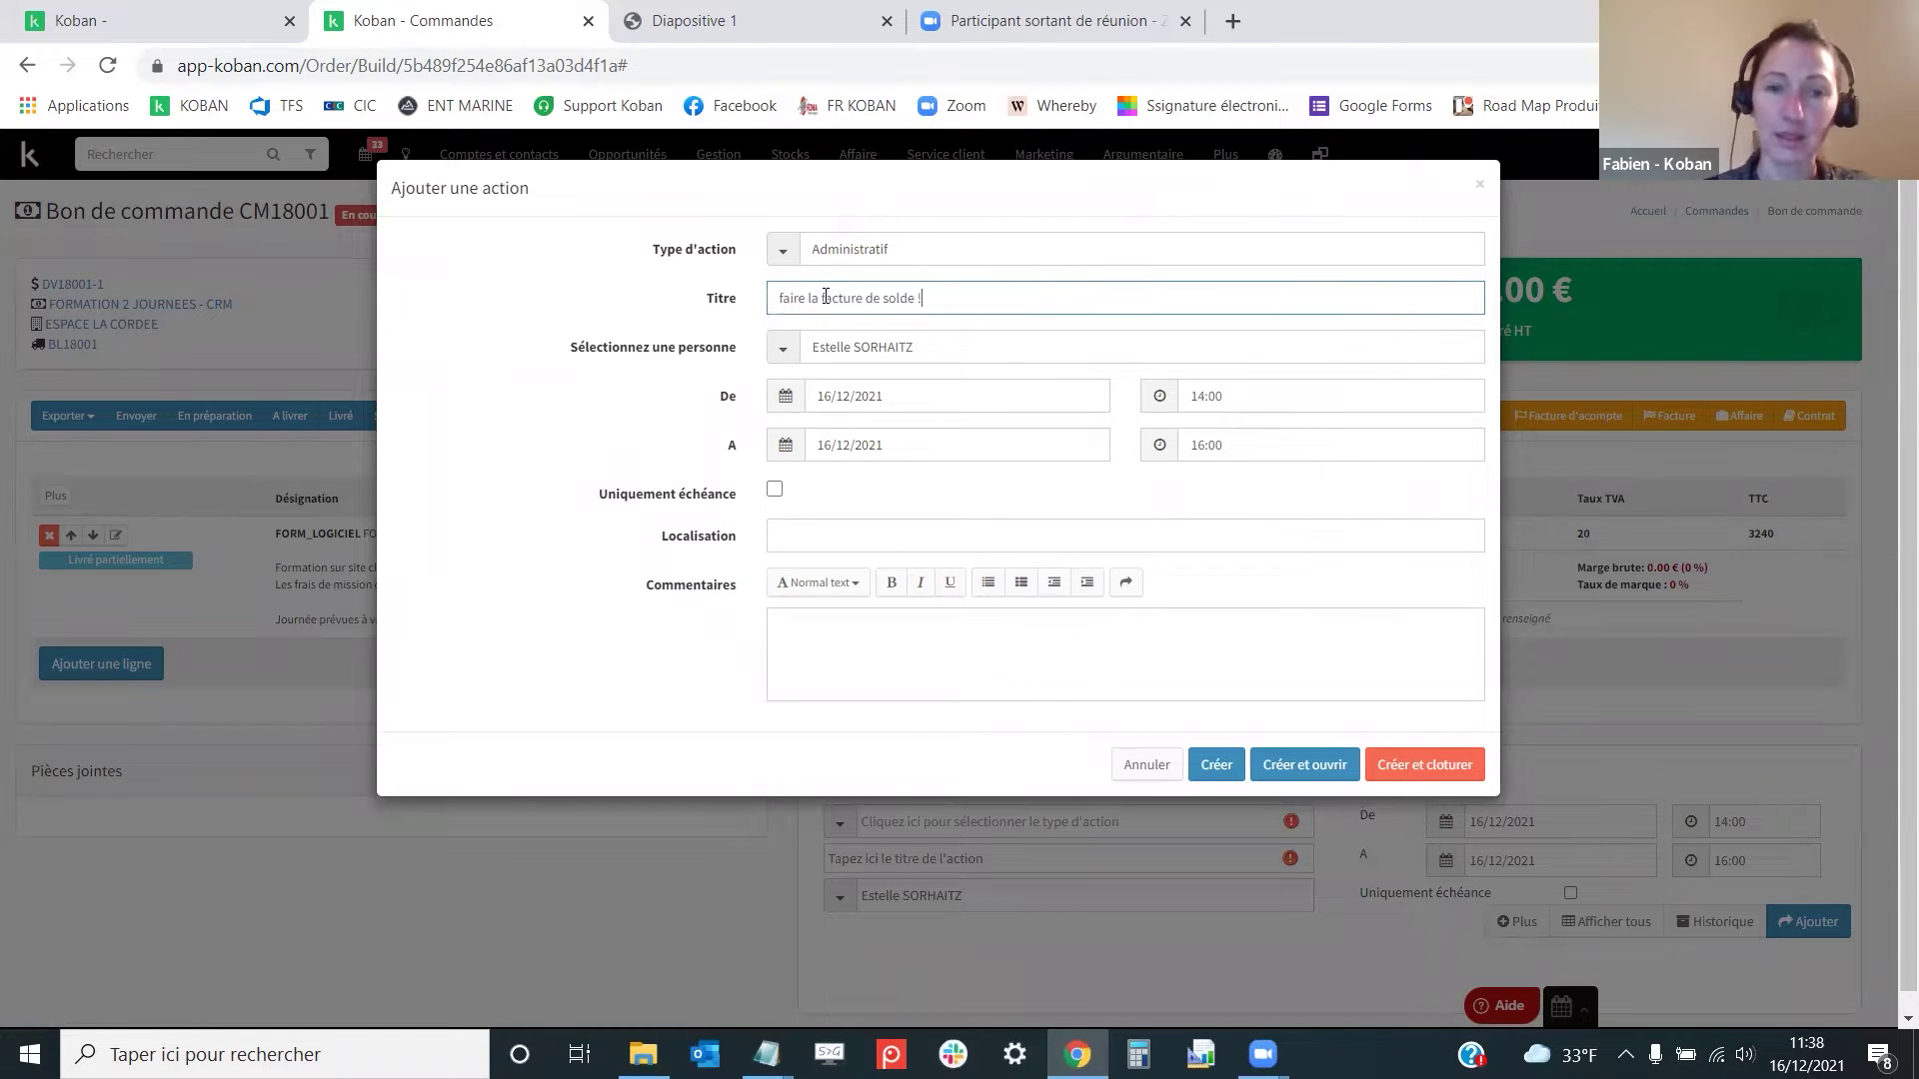
# Assign the action to the fifth person in the list, make it deadline-only with due date 20/12/2021, and create it.
pyautogui.click(783, 350)
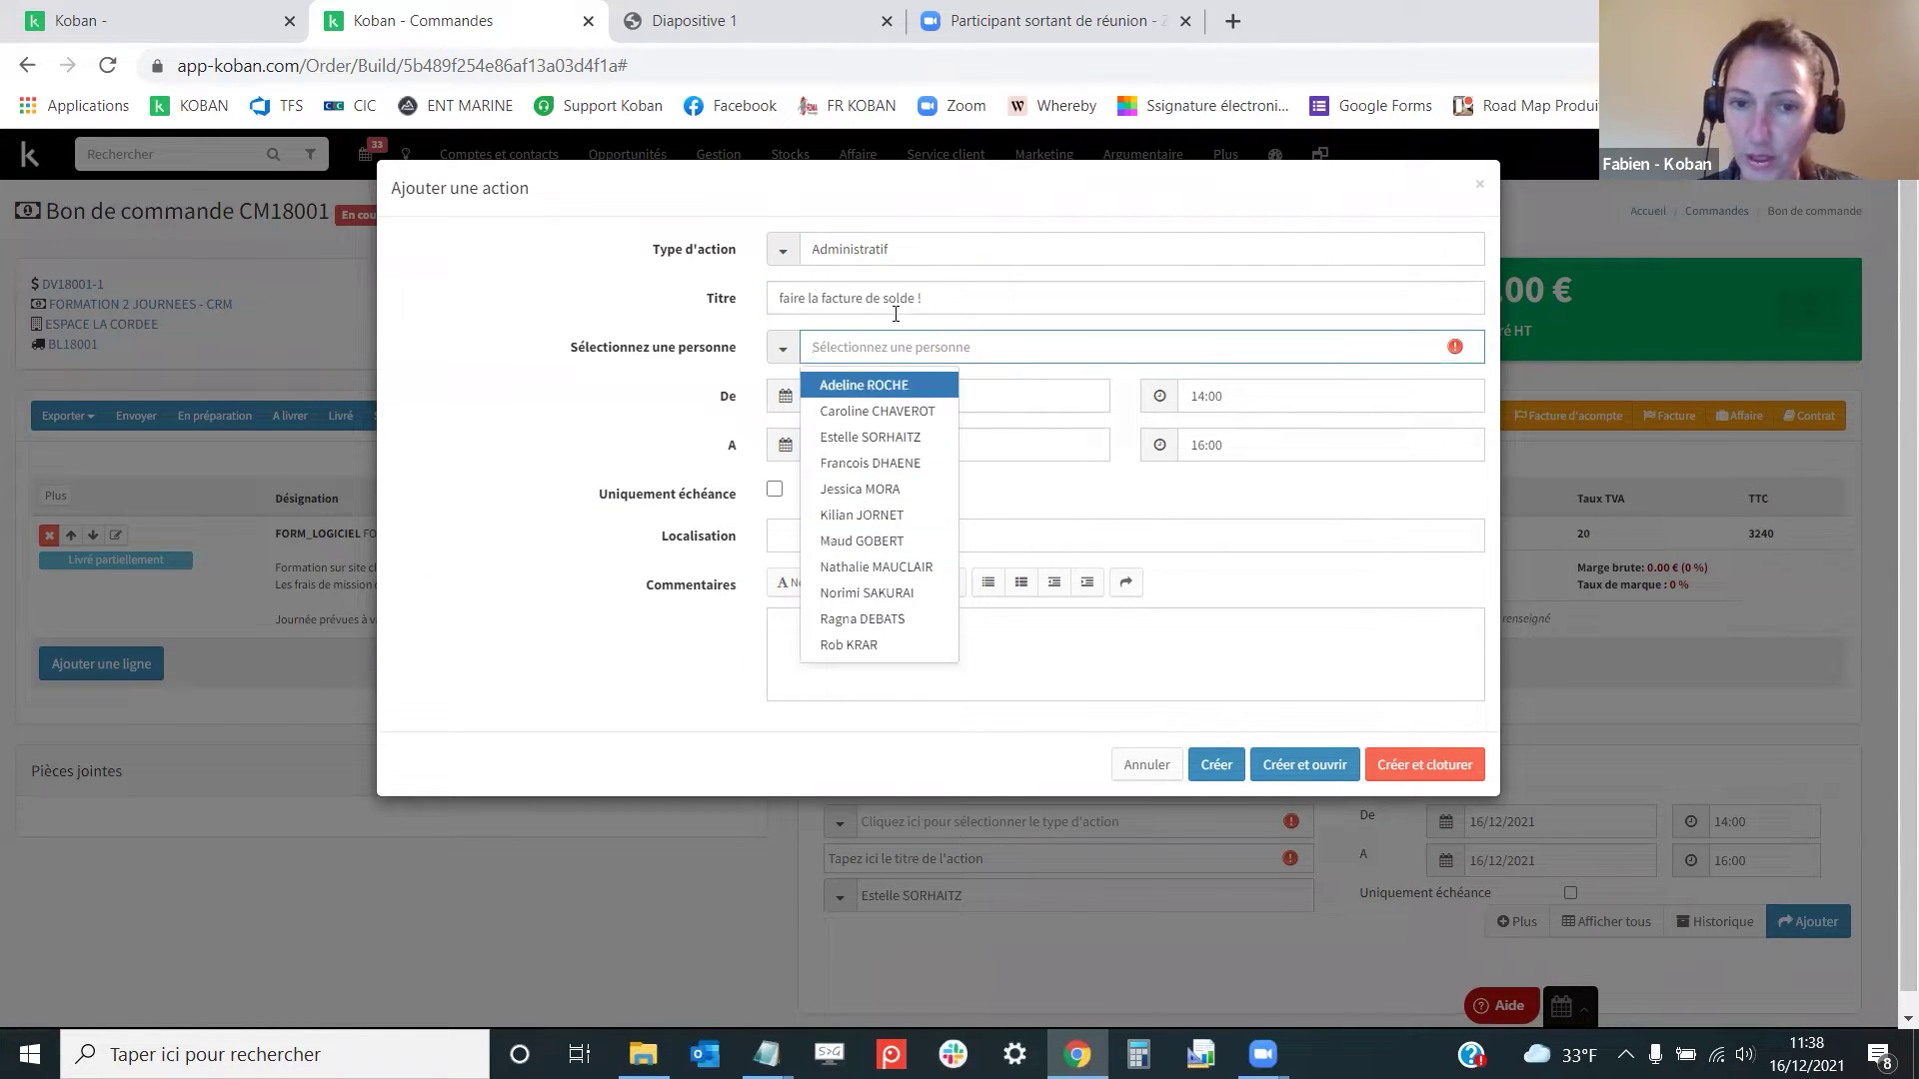
pyautogui.click(864, 490)
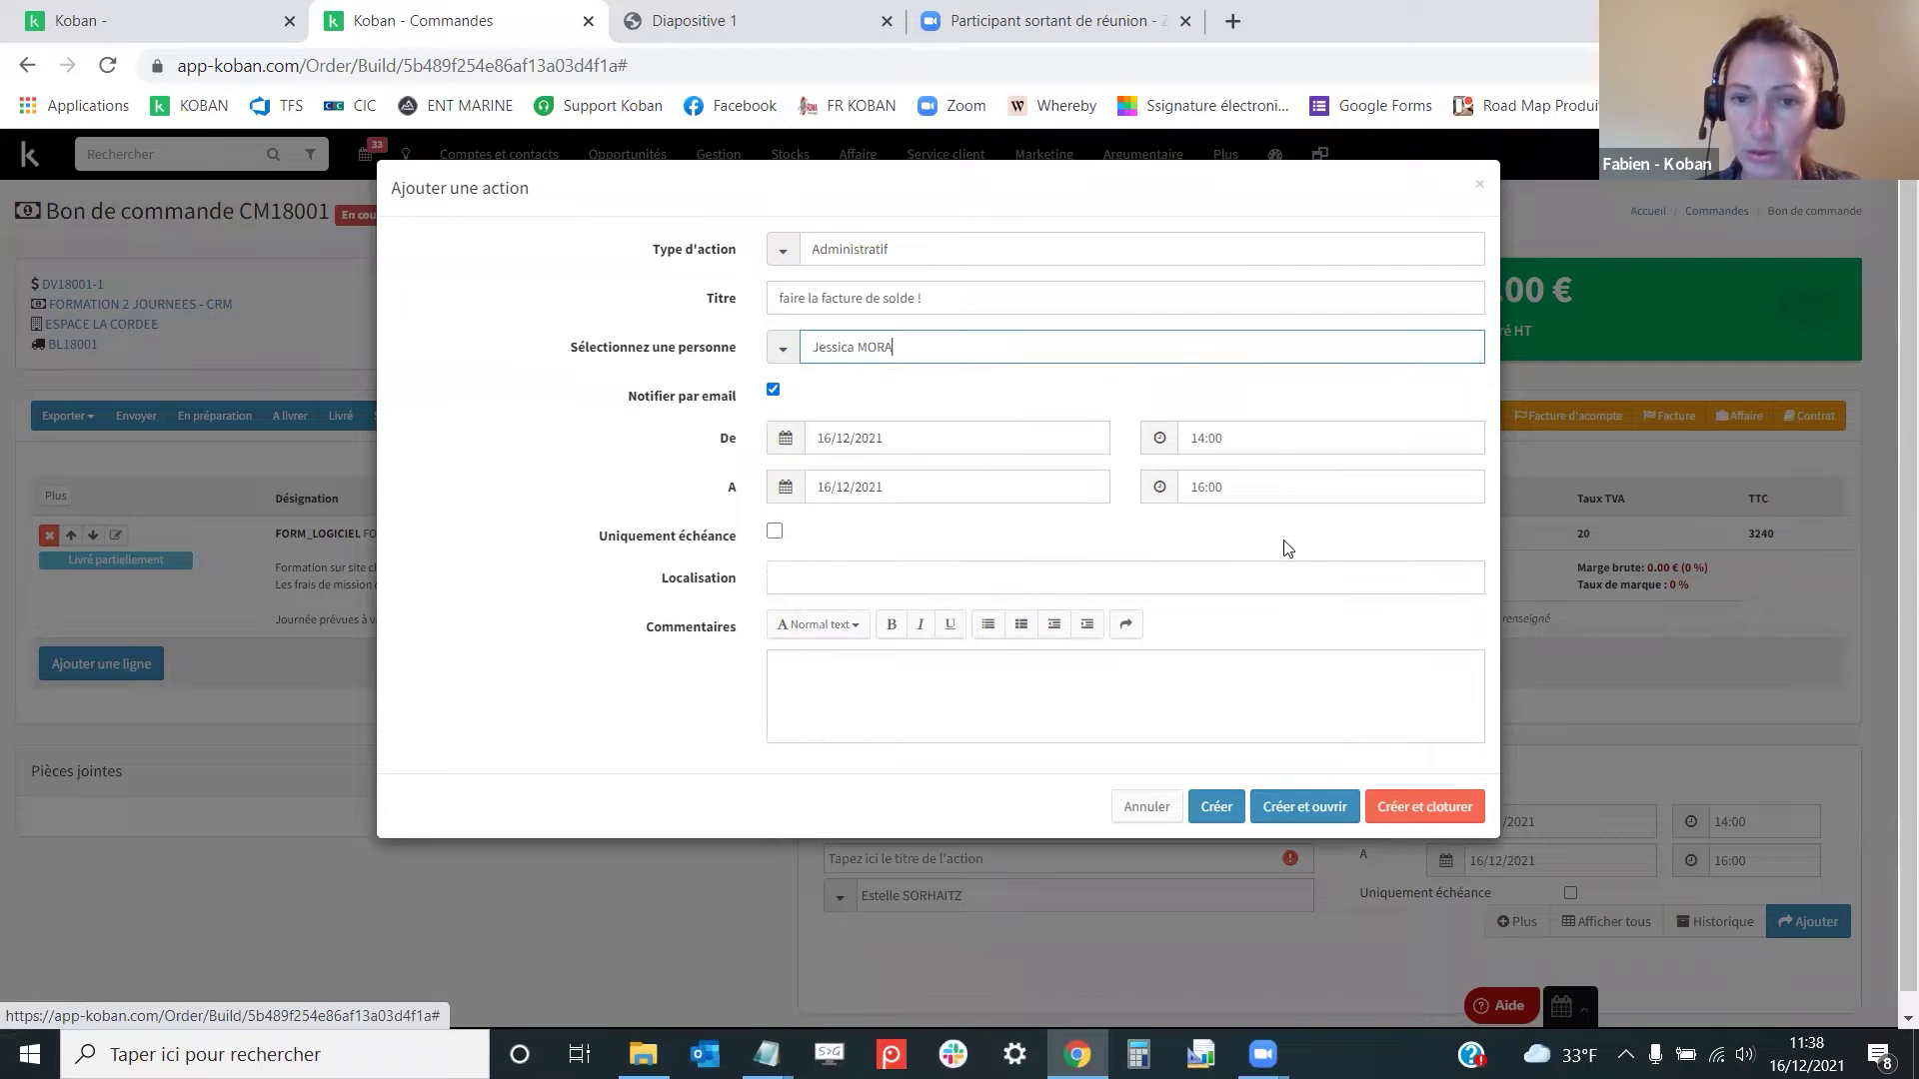
pyautogui.click(774, 532)
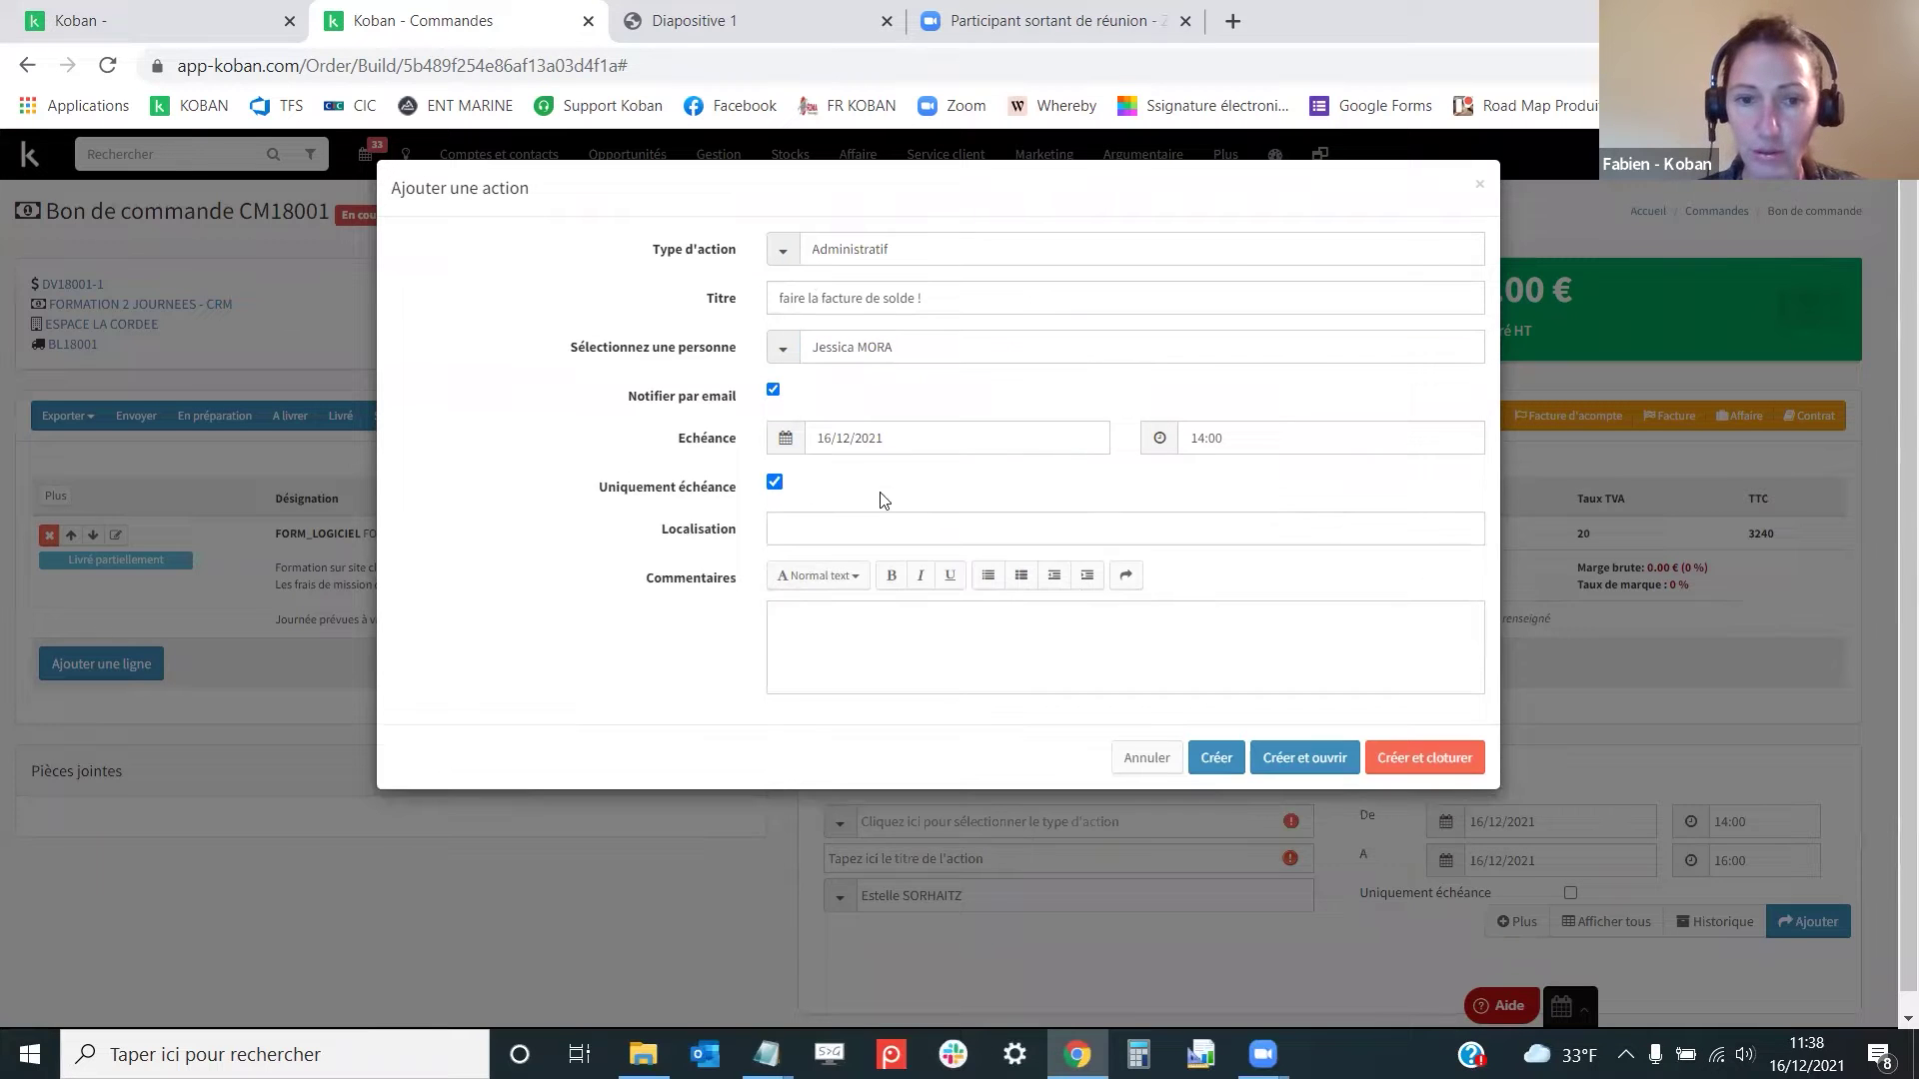
pyautogui.click(787, 448)
pyautogui.click(814, 630)
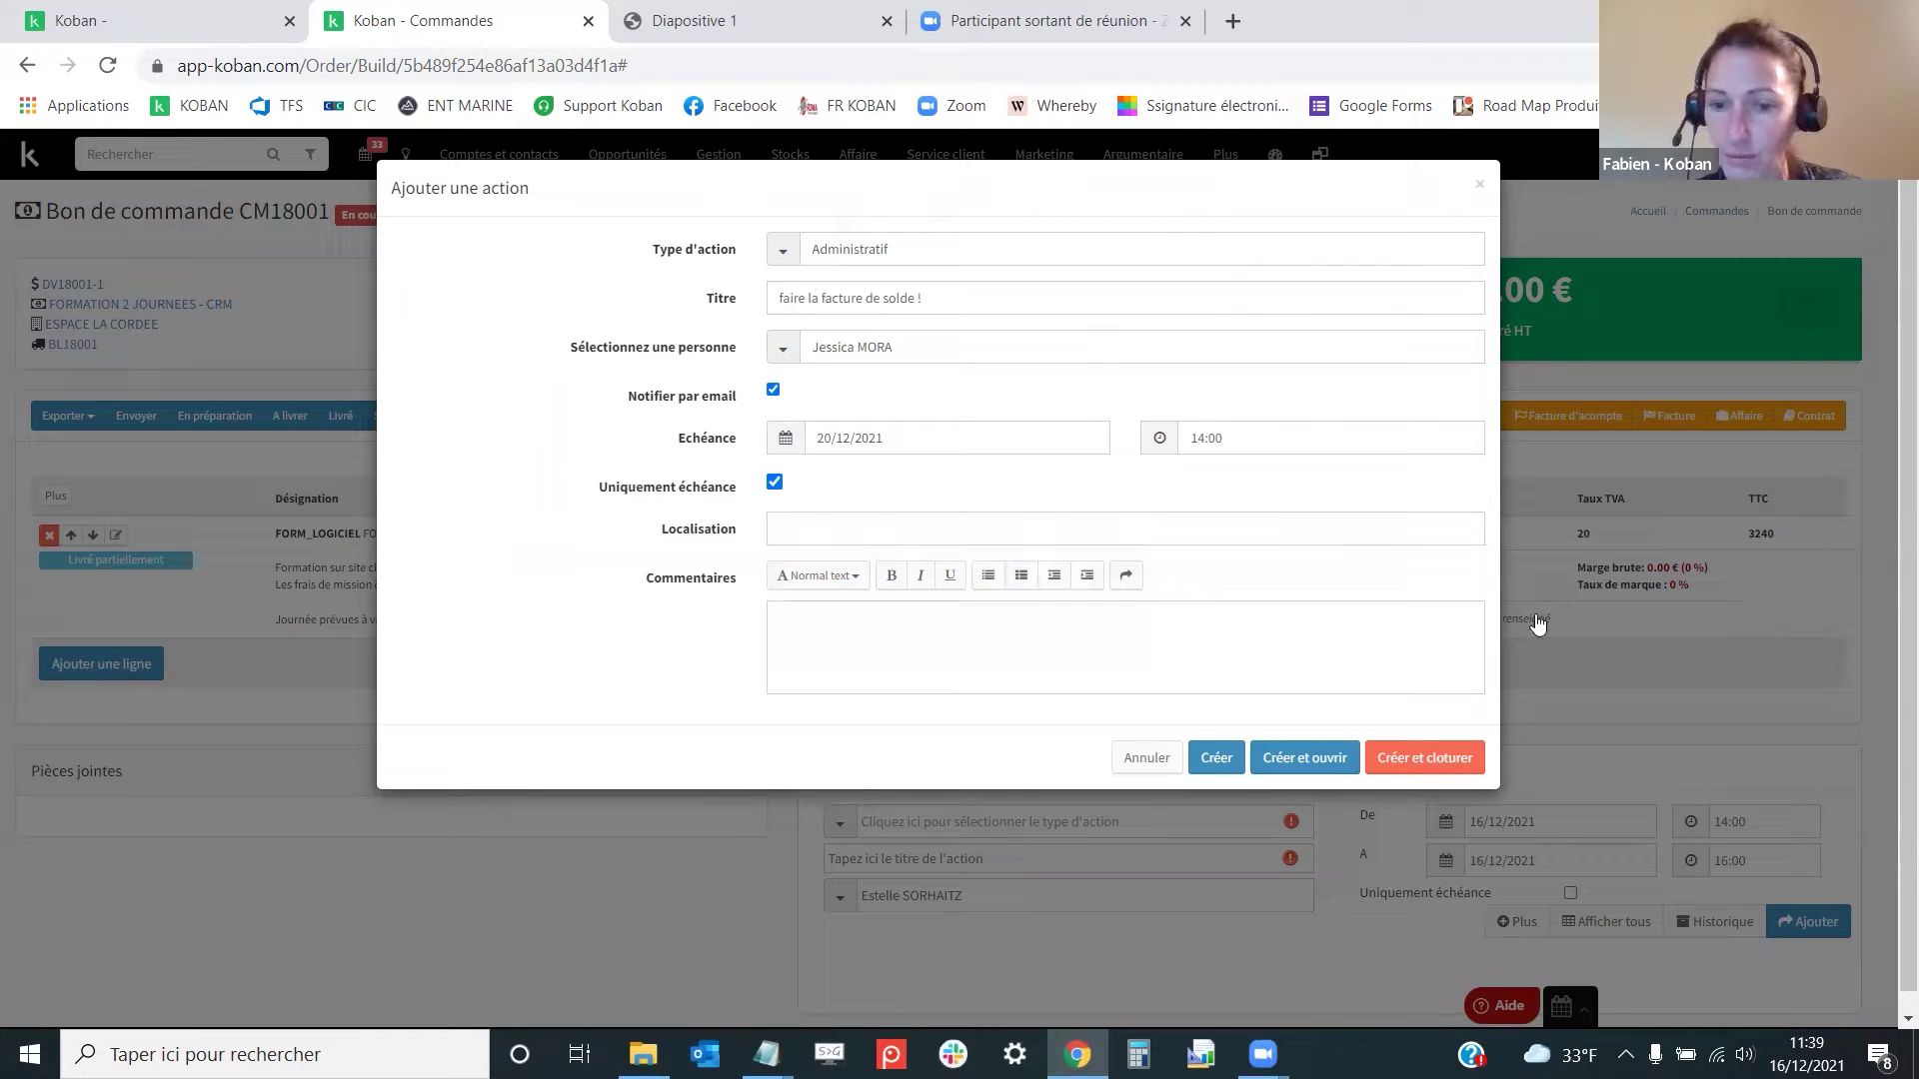
pyautogui.click(1221, 757)
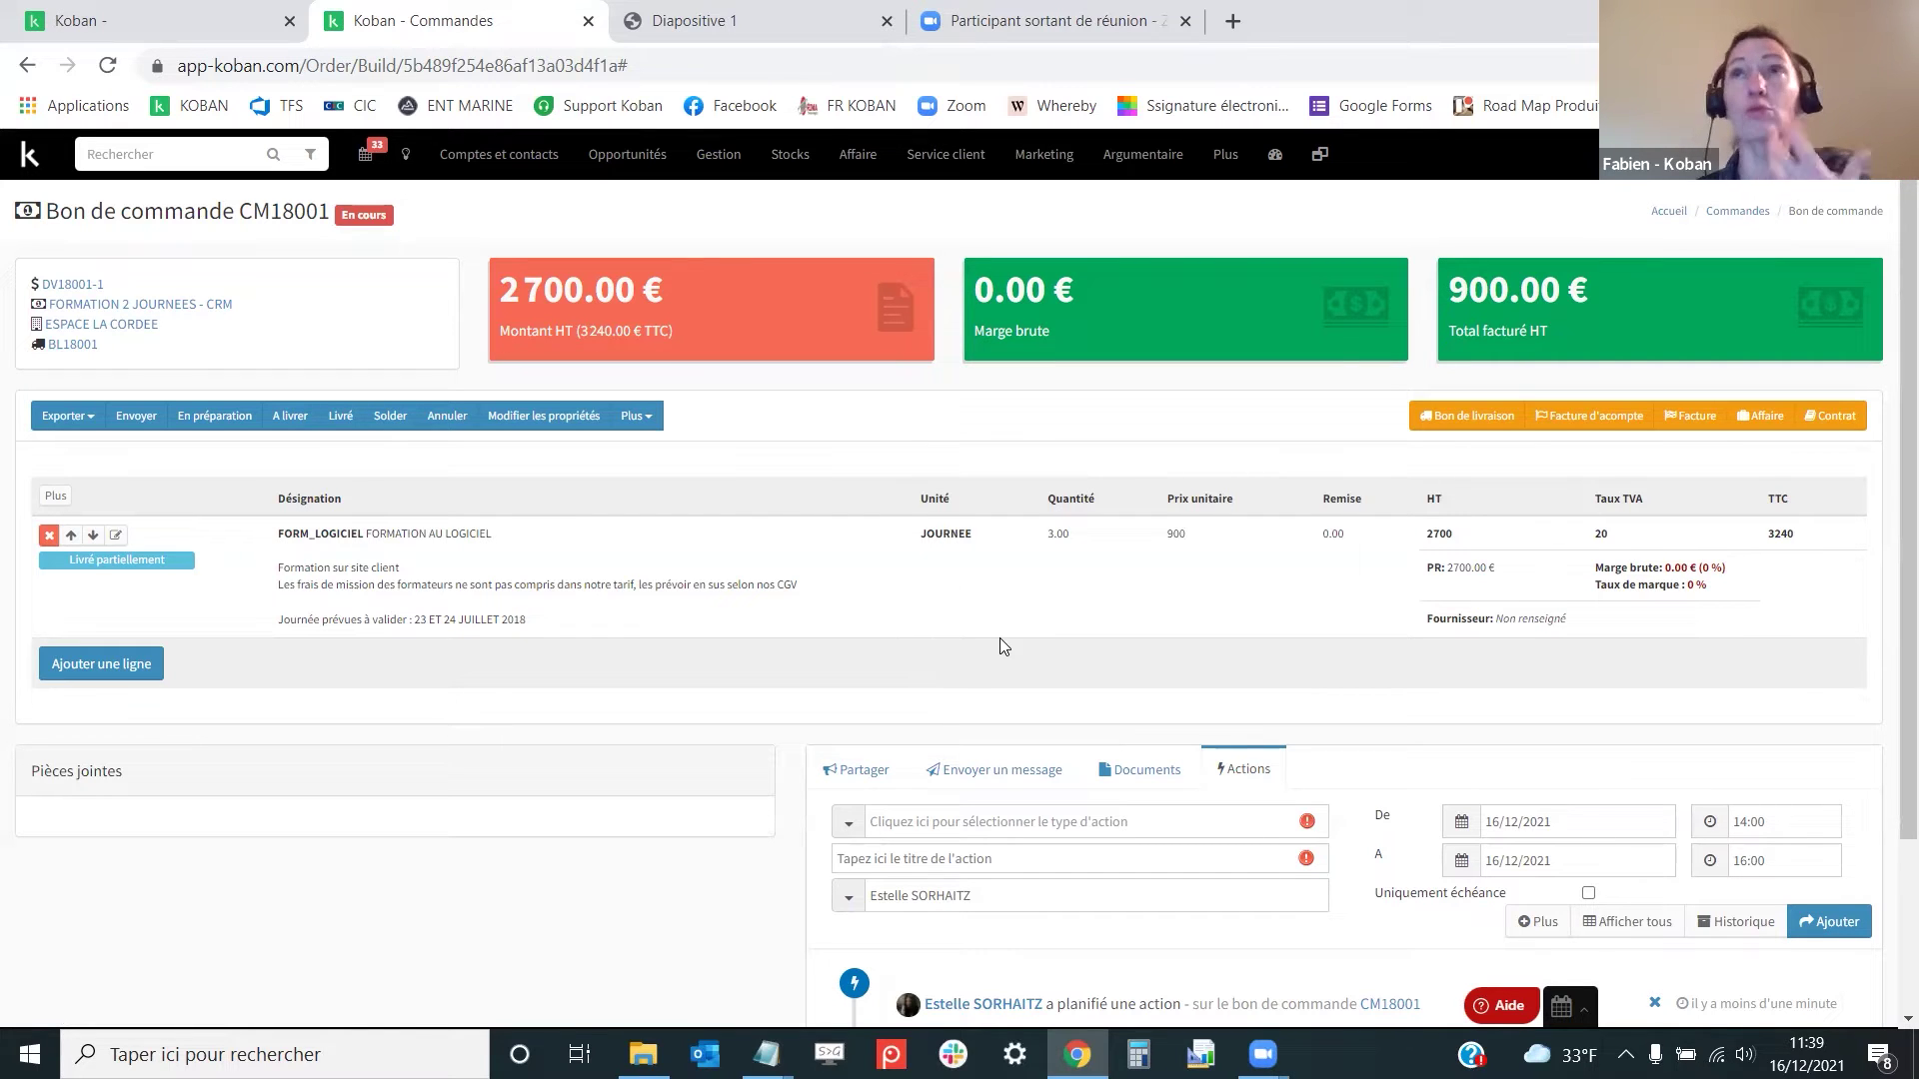
# Switch back to the Diapositive 1 presentation to consult the usage ideas for tracking pending orders.
pyautogui.click(748, 14)
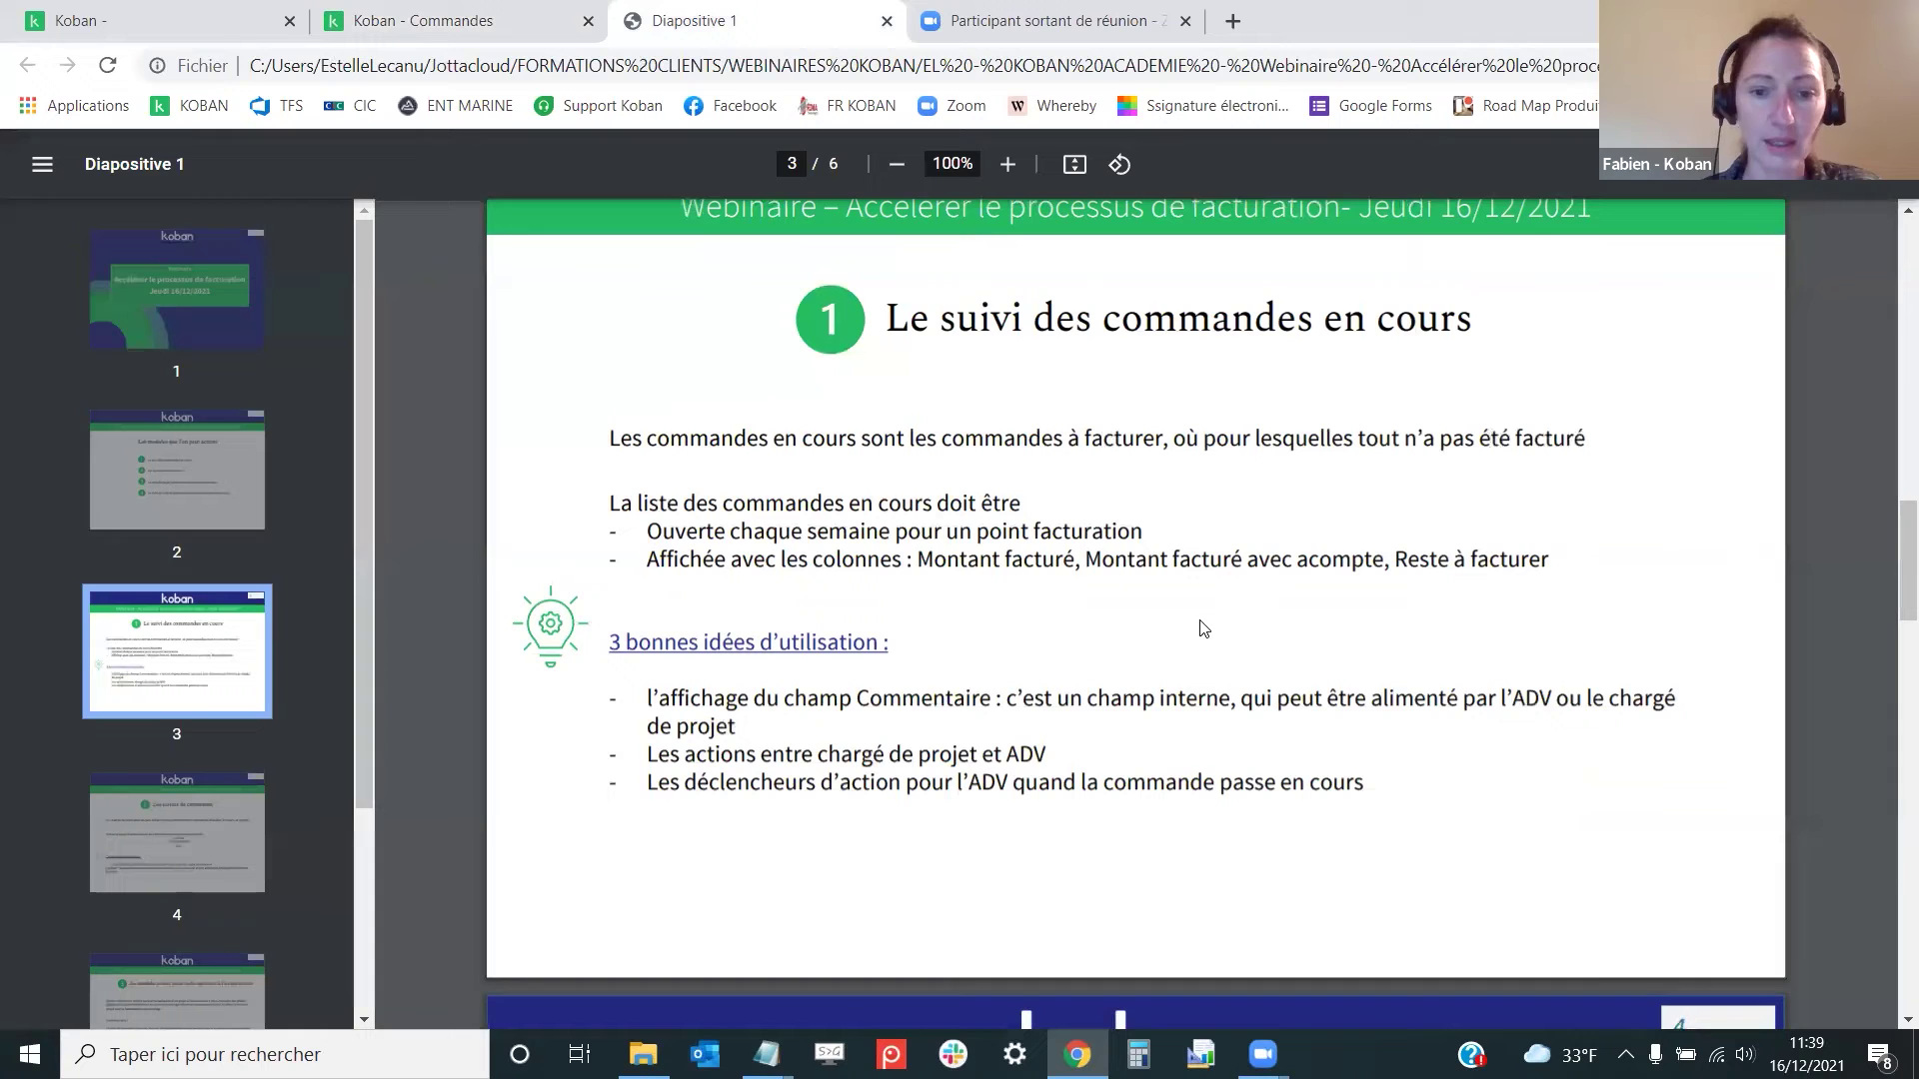